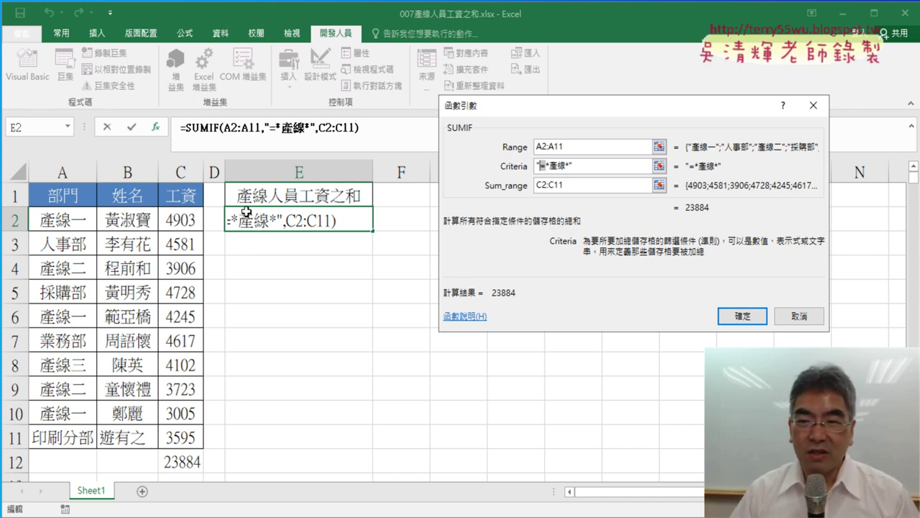
Confirm the SUMIF to get the 產線 total 23884 in E2, then delete it
{"action": "left_click", "coordinate": [741, 317]}
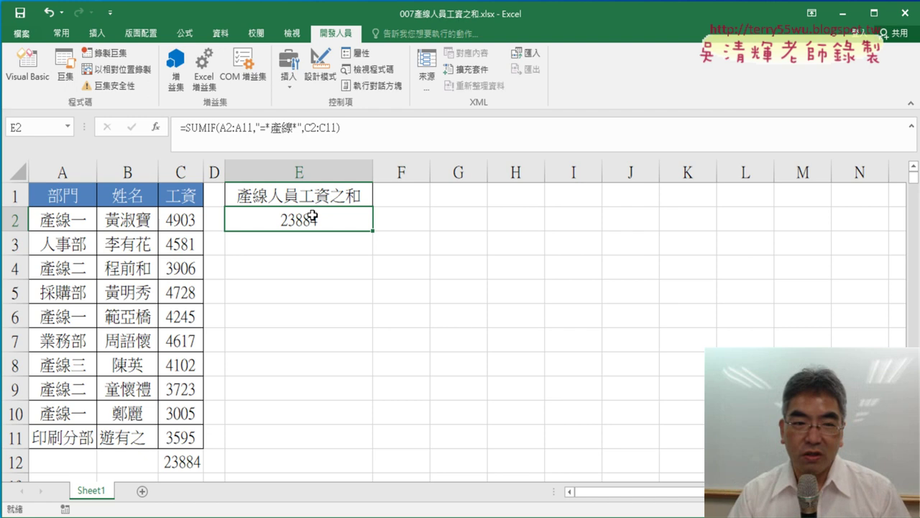
{"action": "key", "text": "Delete"}
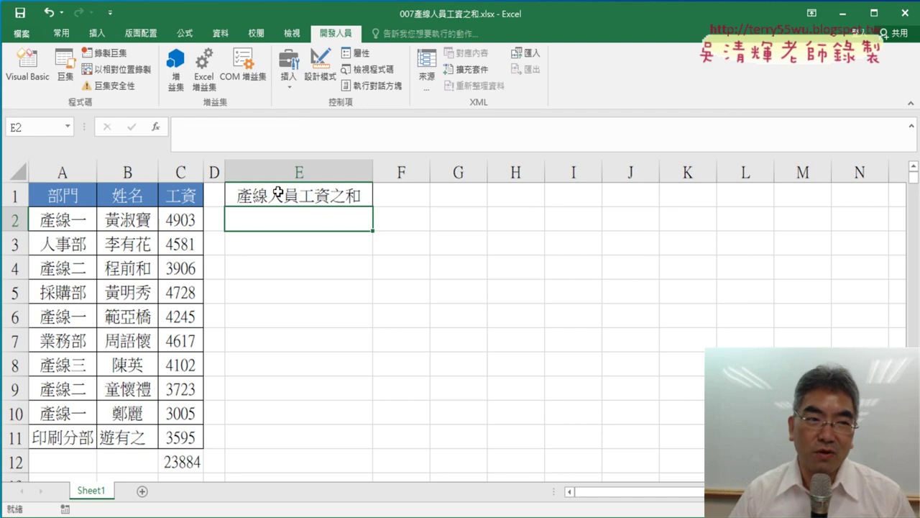
Open the Visual Basic editor and insert a new module under Sheet1's project
{"action": "left_click", "coordinate": [28, 65]}
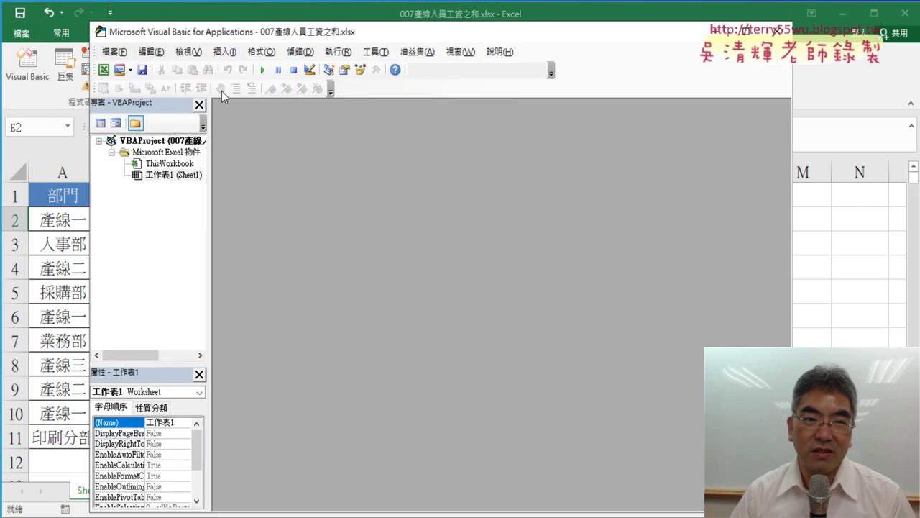
{"action": "mouse_move", "coordinate": [346, 32]}
{"action": "left_mouse_down"}
{"action": "mouse_move", "coordinate": [493, 27]}
{"action": "mouse_move", "coordinate": [464, 92]}
{"action": "left_mouse_up"}
{"action": "right_click", "coordinate": [322, 250]}
{"action": "mouse_move", "coordinate": [365, 315]}
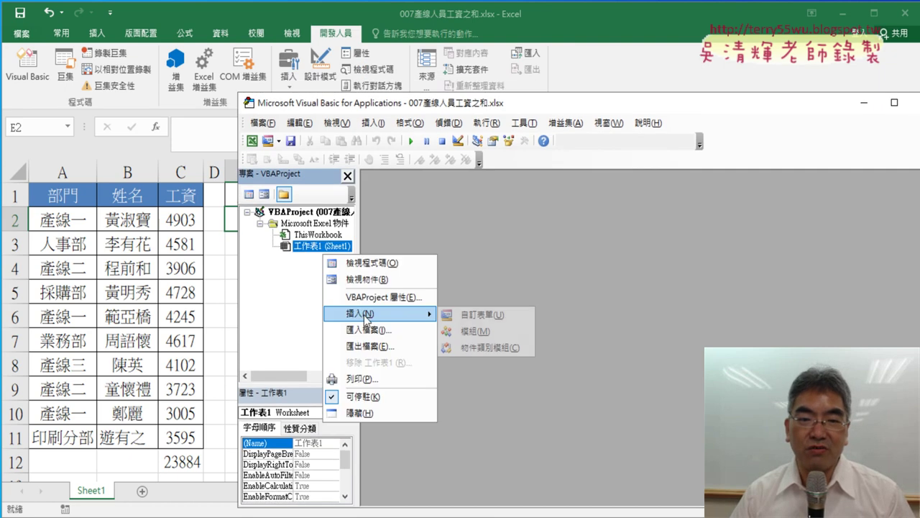
{"action": "left_click", "coordinate": [468, 334]}
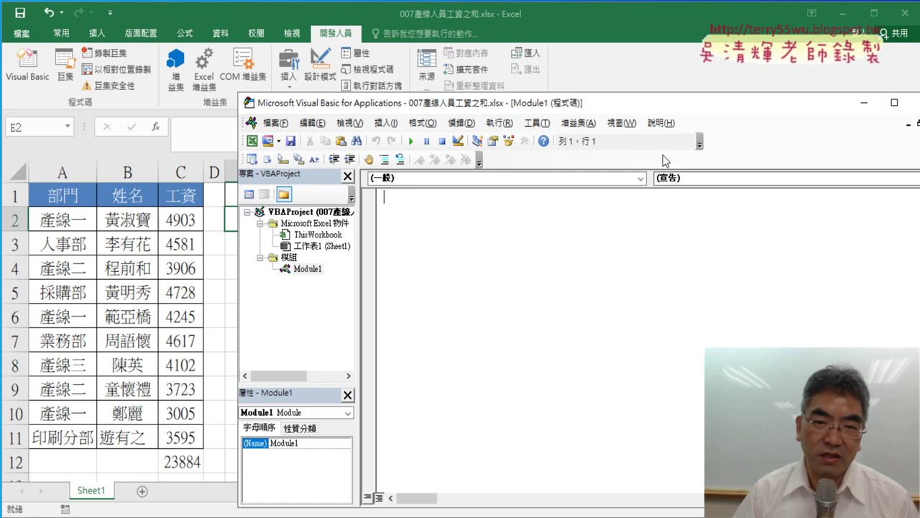
Position the editor beside the salary sheet, narrow the project panes, and bring up the browser
{"action": "left_click_drag", "start_coordinate": [601, 106], "coordinate": [691, 97]}
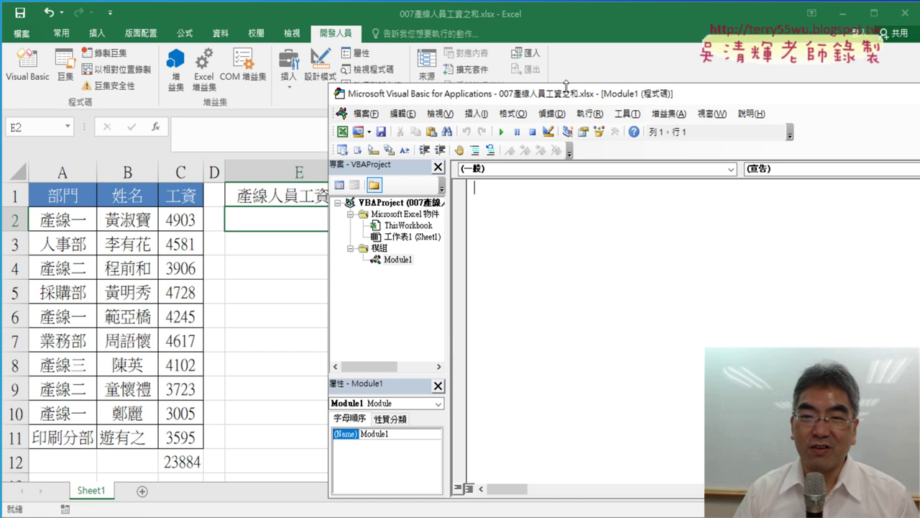
{"action": "left_click_drag", "start_coordinate": [563, 97], "coordinate": [626, 59]}
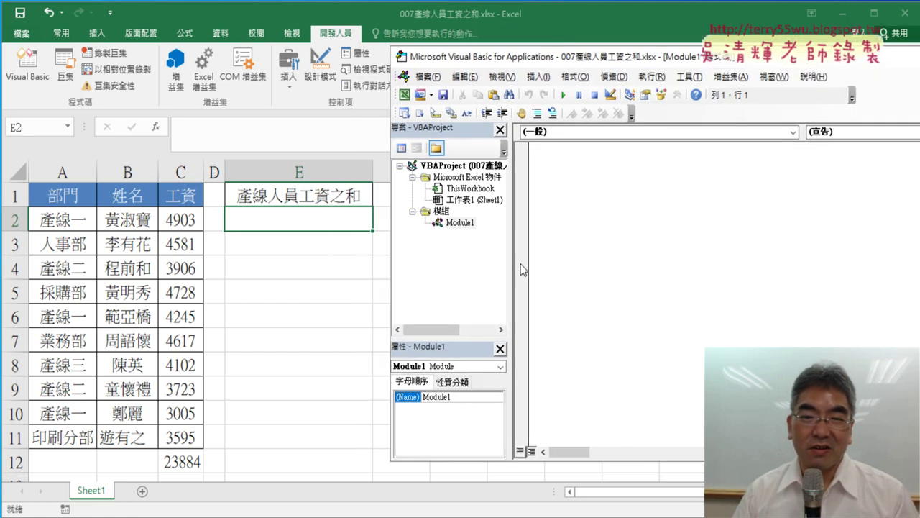
{"action": "left_click_drag", "start_coordinate": [509, 263], "coordinate": [468, 263]}
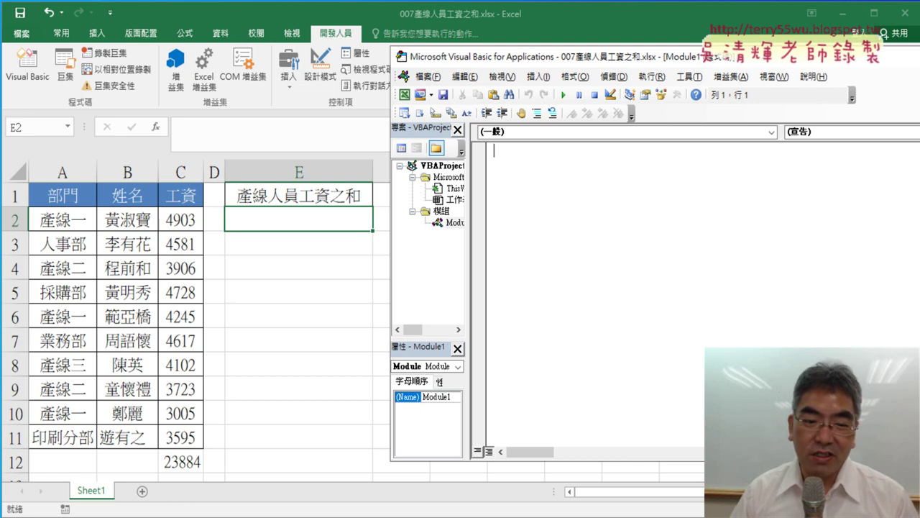
{"action": "mouse_move", "coordinate": [263, 514]}
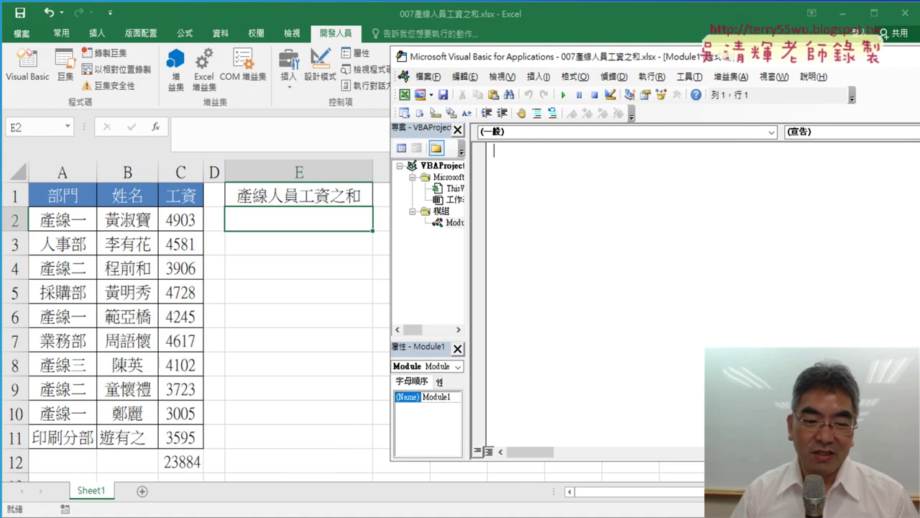
{"action": "left_click", "coordinate": [320, 513]}
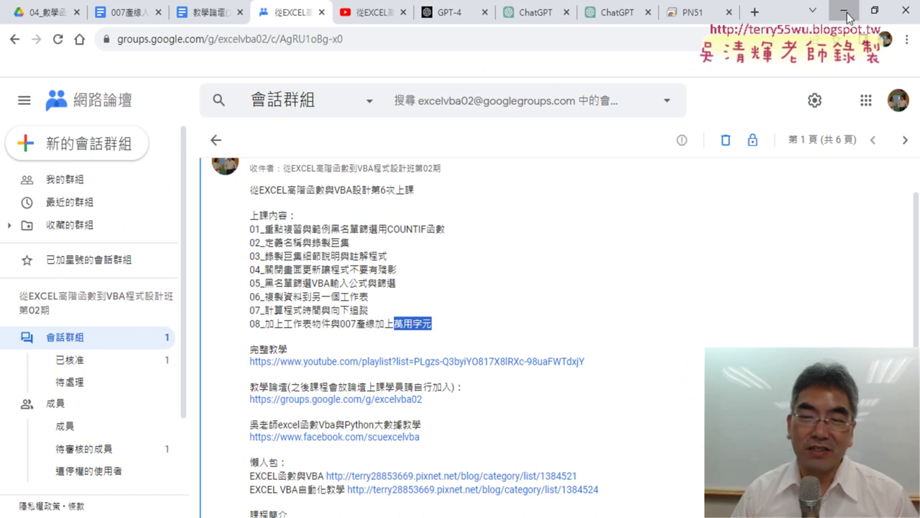
Switch from the Google Groups course post to the ChatGPT start page tab
{"action": "left_click", "coordinate": [844, 11]}
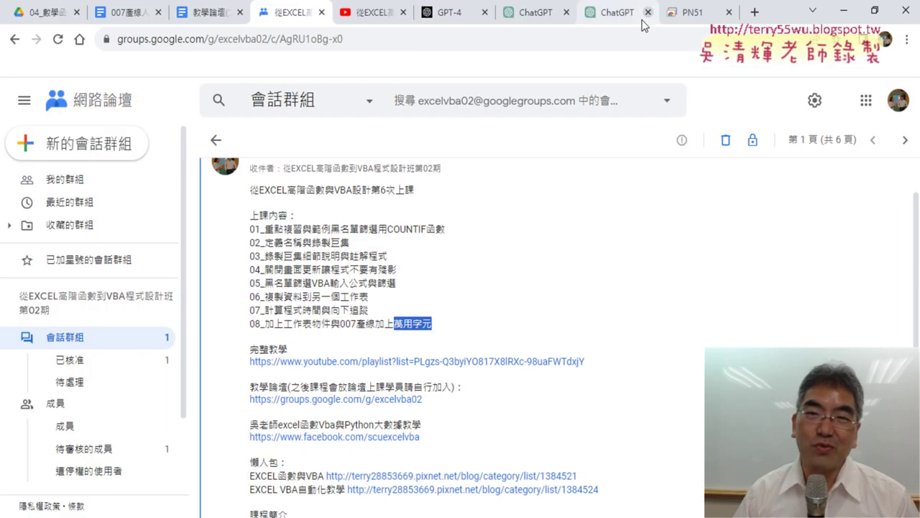
{"action": "left_click", "coordinate": [532, 13]}
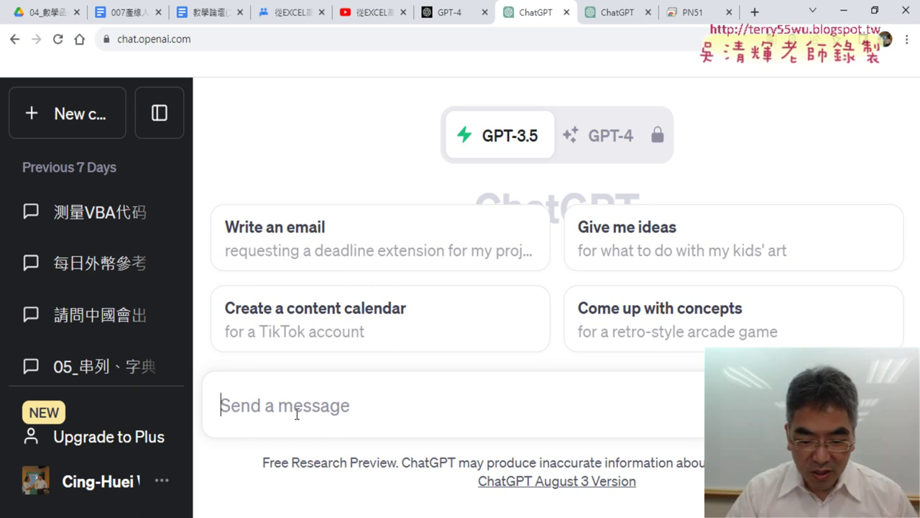
Type the Chinese prompt opening 請幫我寫一個VBA程式， in ChatGPT, then return to Excel
{"action": "type", "text": "7"}
{"action": "key", "text": "BackSpace"}
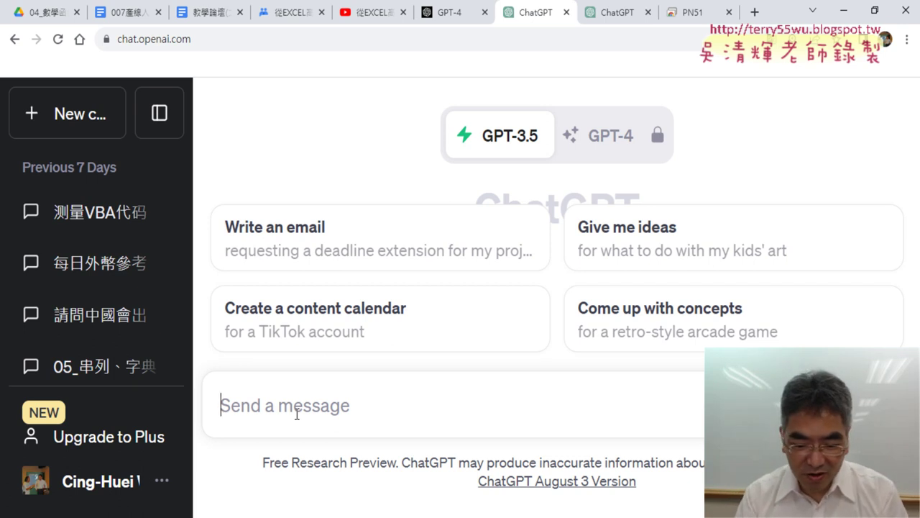
{"action": "type", "text": "7e-3b0 xo"}
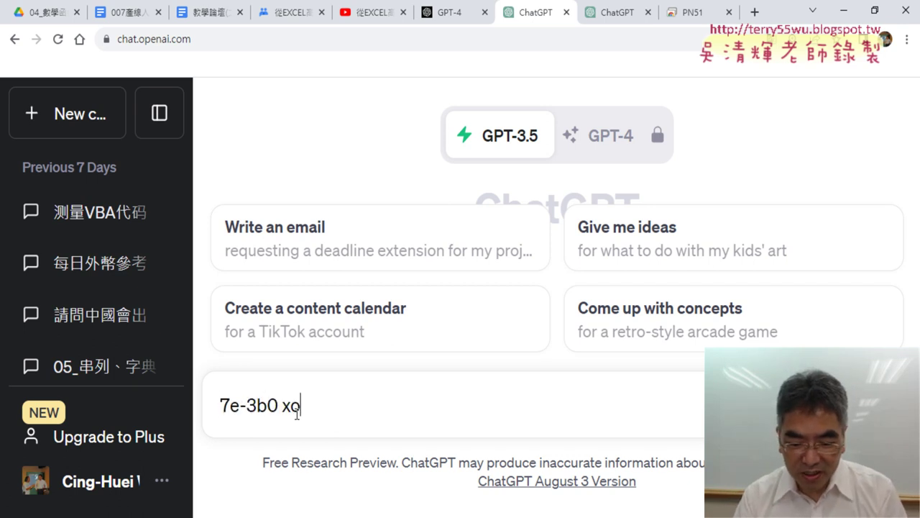
{"action": "type", "text": "3cew3e"}
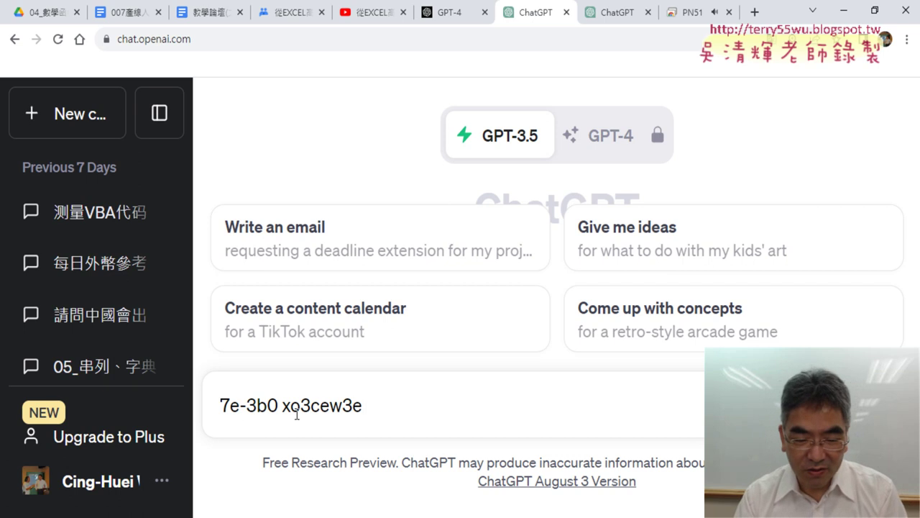
{"action": "key", "text": "BackSpace"}
{"action": "key", "text": "BackSpace"}
{"action": "key", "text": "BackSpace"}
{"action": "key", "text": "BackSpace"}
{"action": "key", "text": "BackSpace"}
{"action": "key", "text": "BackSpace"}
{"action": "key", "text": "shift"}
{"action": "type", "text": "ㄑㄧㄥ"}
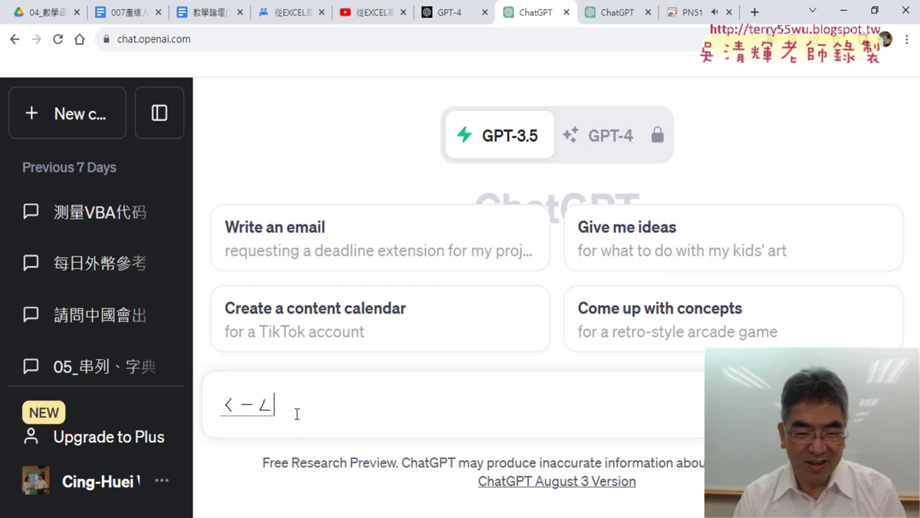
{"action": "type", "text": "3"}
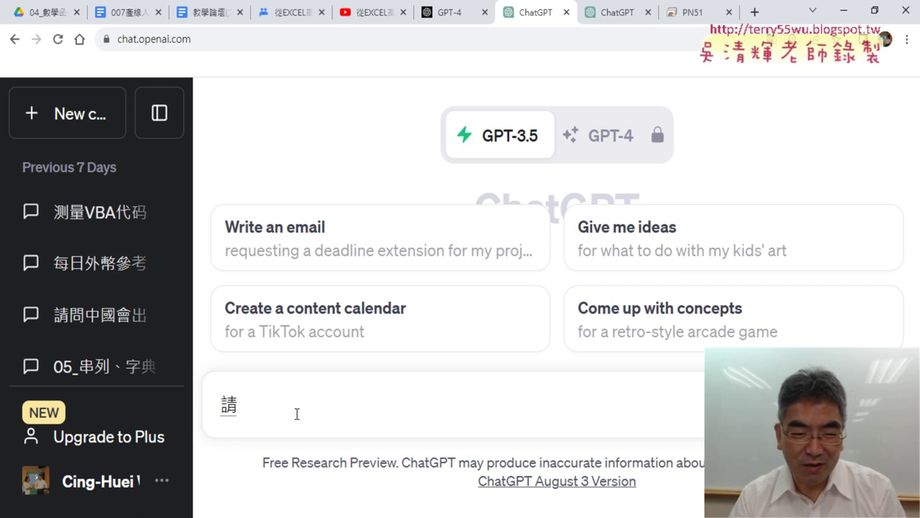
{"action": "type", "text": "1; "}
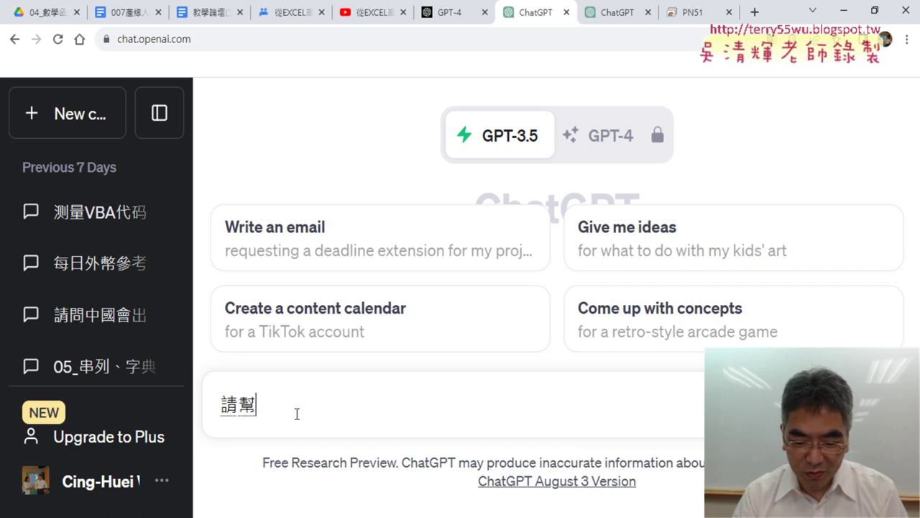
{"action": "type", "text": "ji3vu,3"}
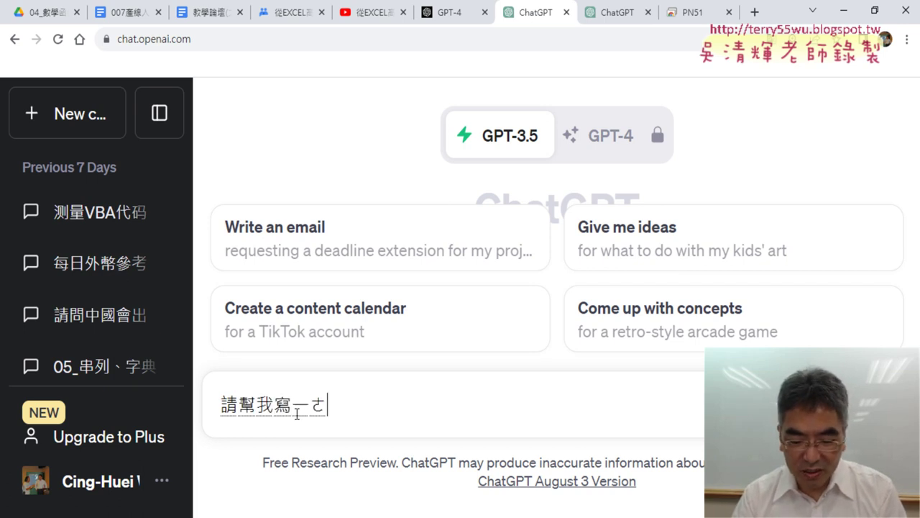
{"action": "type", "text": "《"}
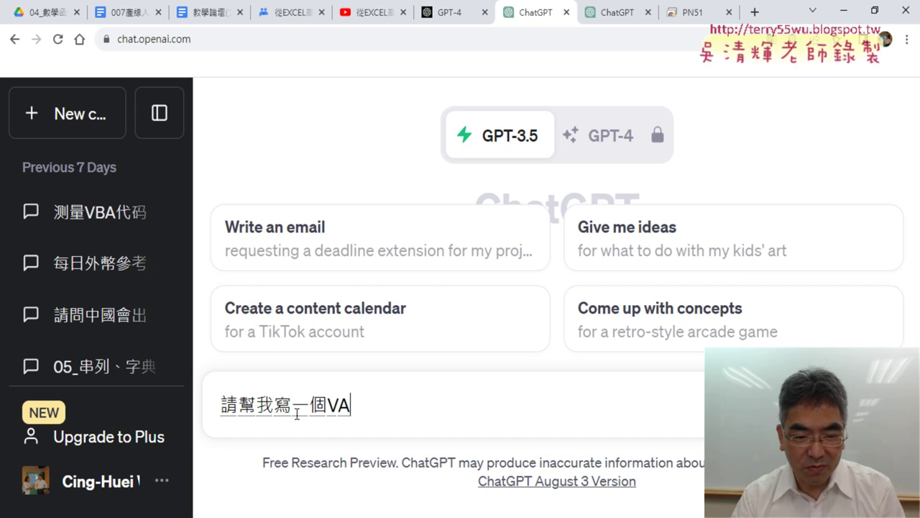
{"action": "type", "text": "B"}
{"action": "type", "text": "t/"}
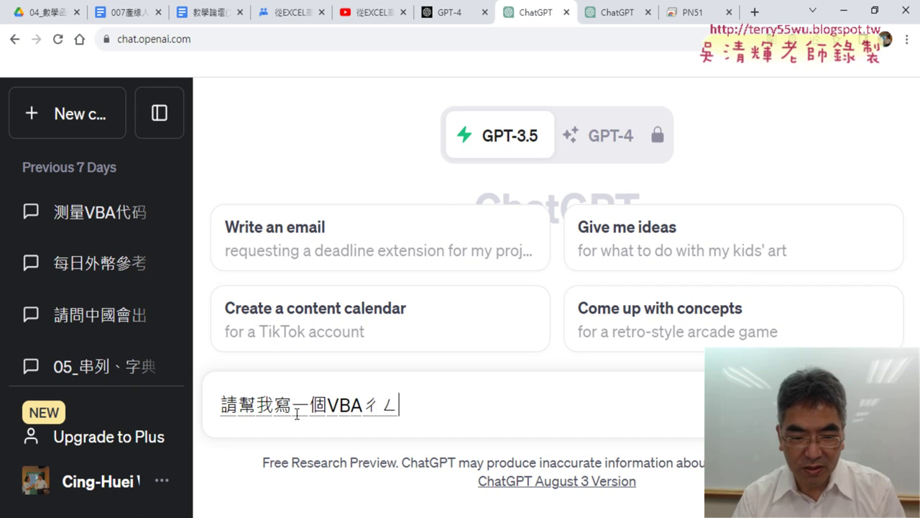
{"action": "type", "text": "6g4"}
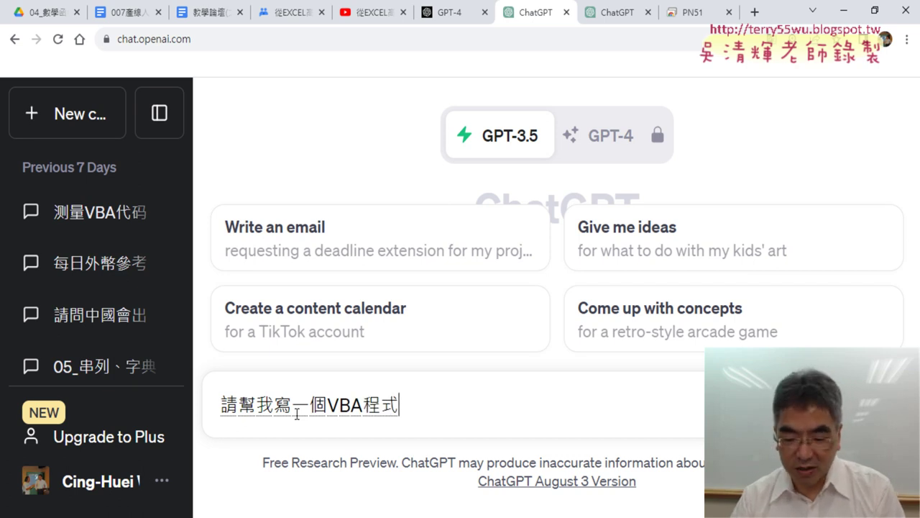
{"action": "type", "text": "，"}
{"action": "key", "text": "Return"}
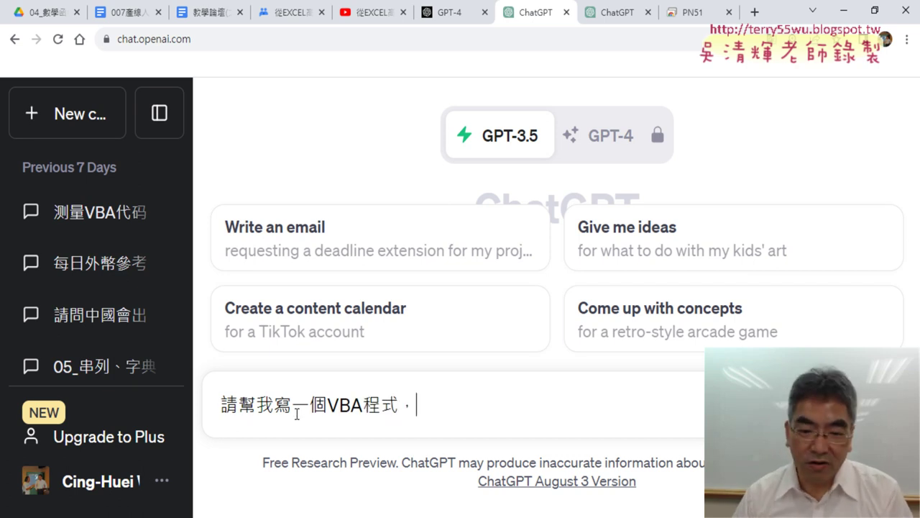
{"action": "key", "text": "alt+Tab"}
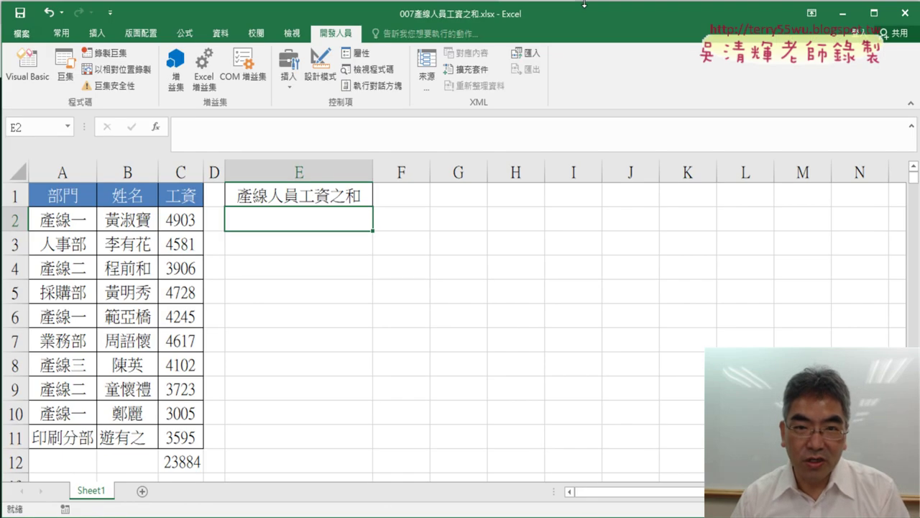
Resize Excel into a window beside ChatGPT and type 將A欄的 in the prompt
{"action": "mouse_move", "coordinate": [195, 29]}
{"action": "mouse_move", "coordinate": [431, 11]}
{"action": "left_mouse_down"}
{"action": "mouse_move", "coordinate": [667, 41]}
{"action": "mouse_move", "coordinate": [616, 30]}
{"action": "left_mouse_up"}
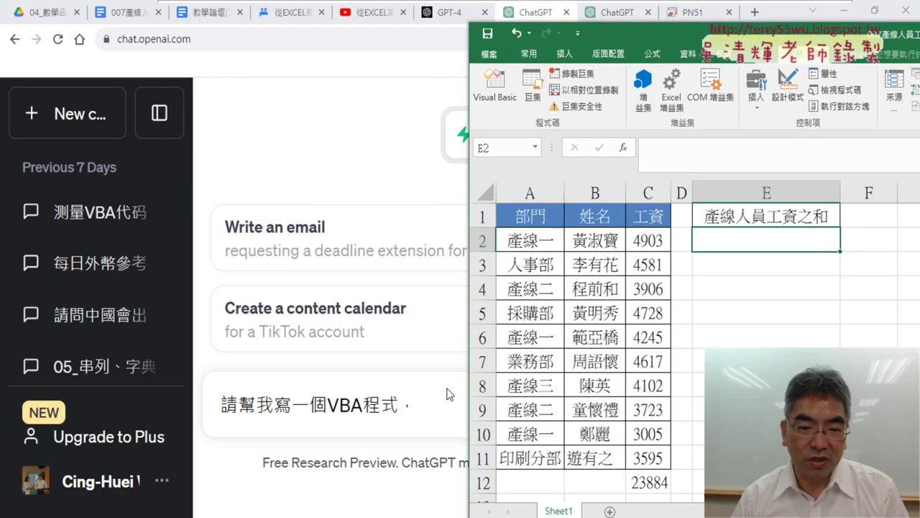
{"action": "left_click", "coordinate": [425, 407]}
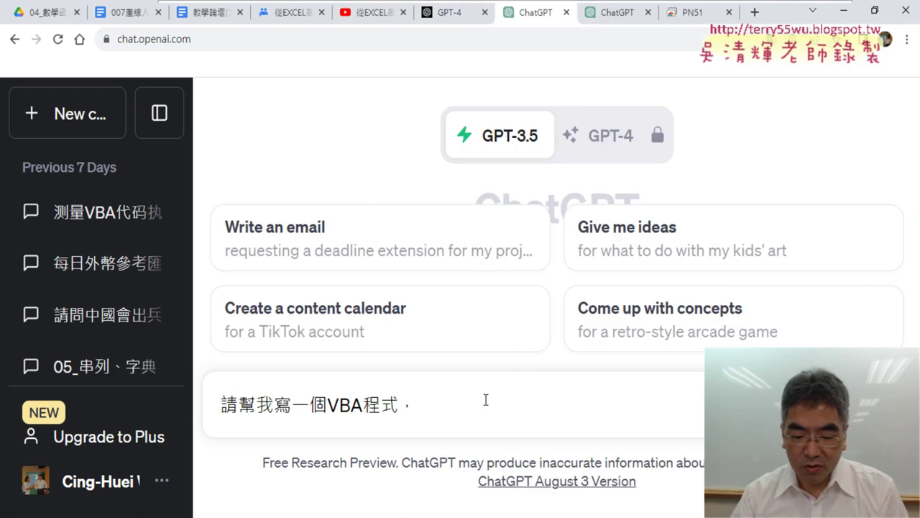
{"action": "type", "text": "我"}
{"action": "key", "text": "BackSpace"}
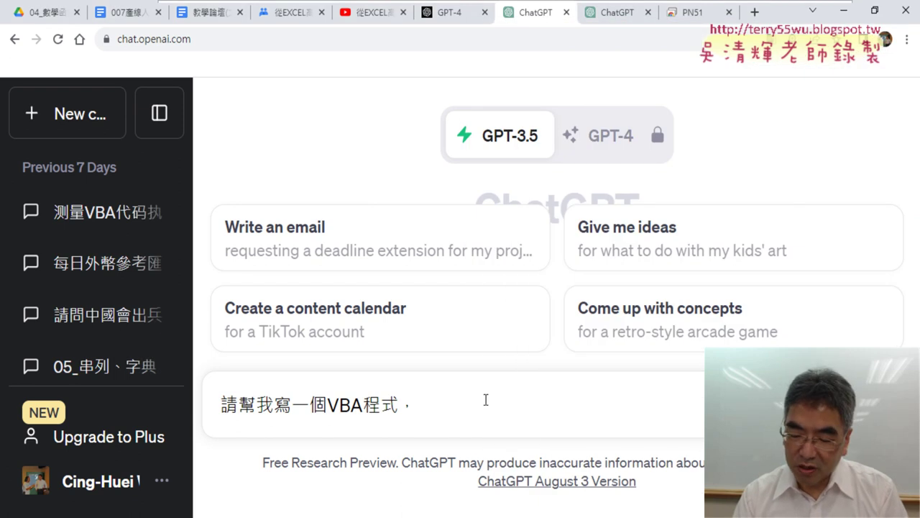
{"action": "type", "text": "將"}
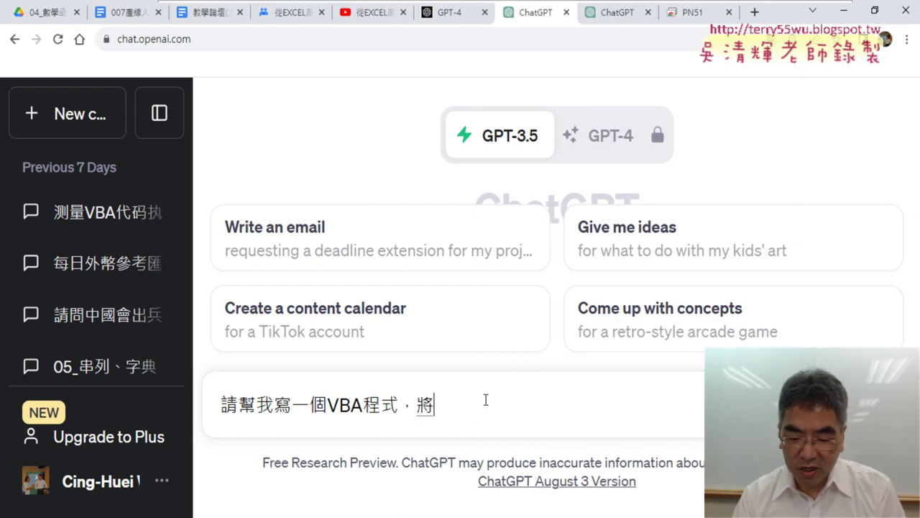
{"action": "type", "text": "A欄的"}
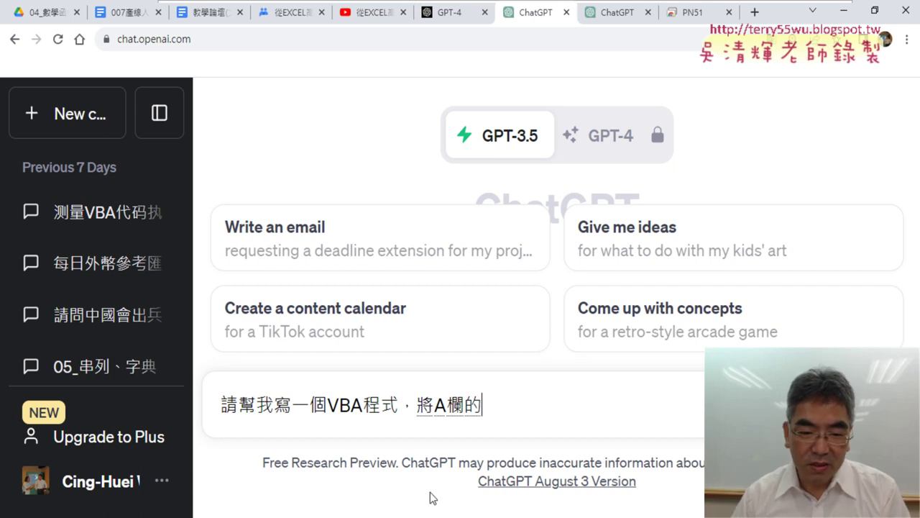
After checking the sheet, continue the prompt with 部門為產線開頭，
{"action": "key", "text": "alt+Tab"}
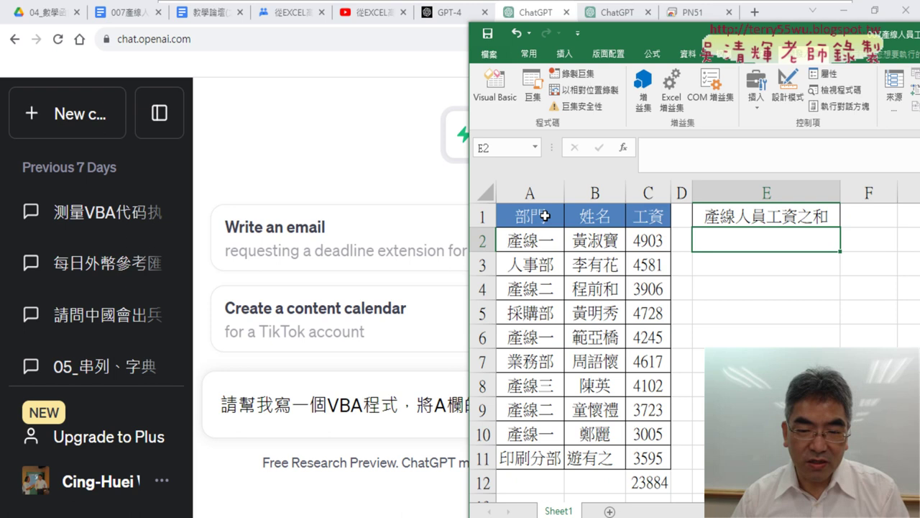
{"action": "left_click", "coordinate": [466, 388]}
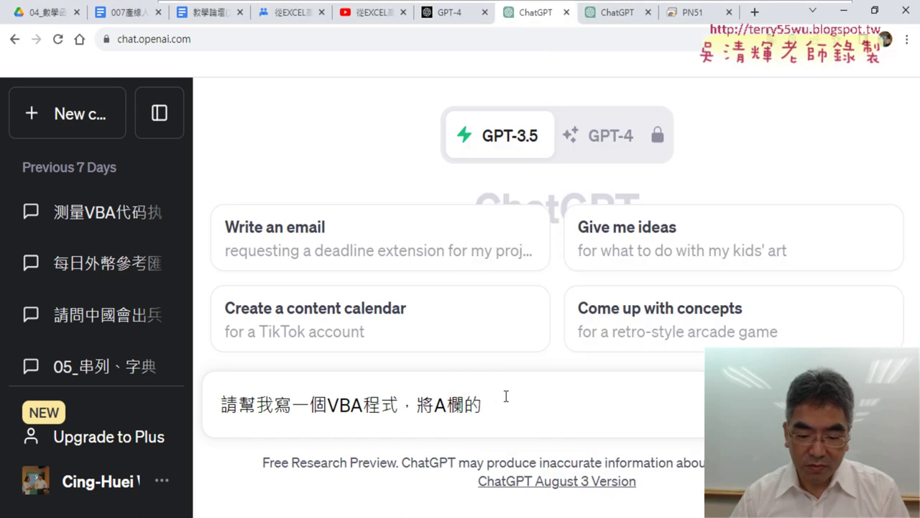
{"action": "type", "text": "不"}
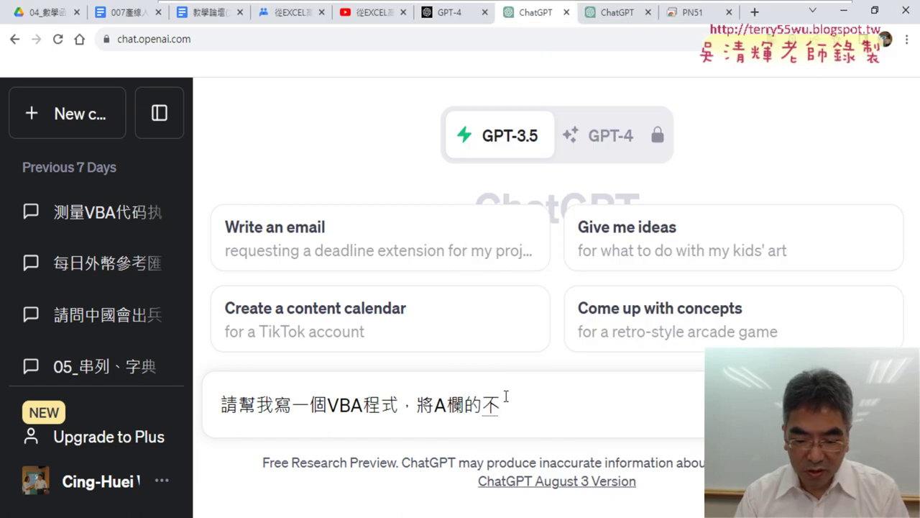
{"action": "type", "text": "門為"}
{"action": "type", "text": "產"}
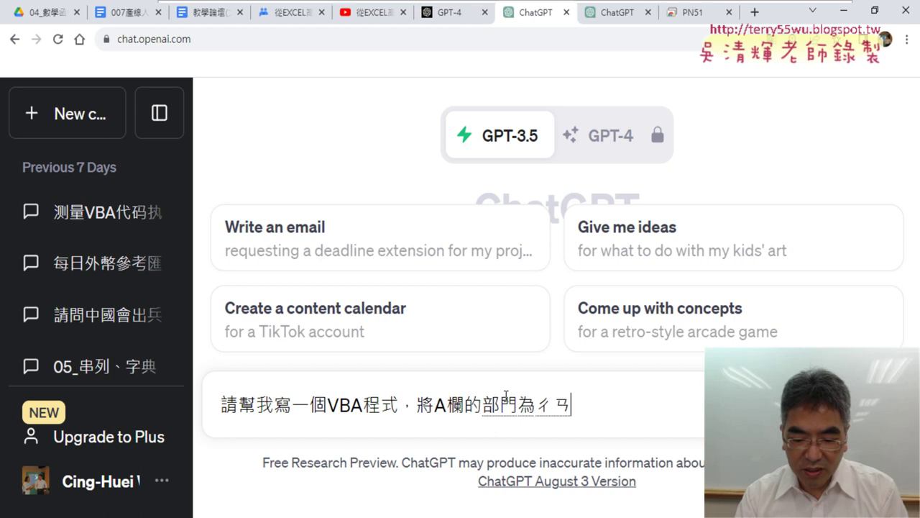
{"action": "type", "text": "線"}
{"action": "type", "text": "ㄌ"}
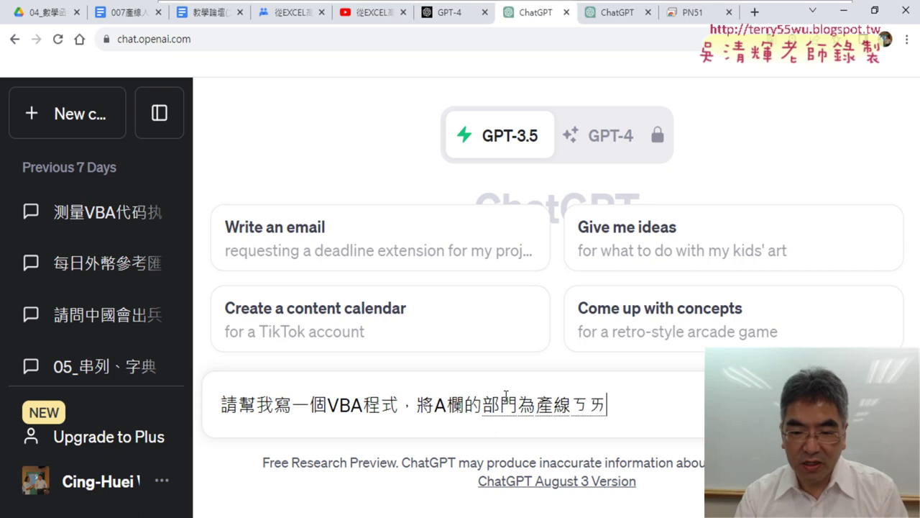
{"action": "type", "text": "開頭"}
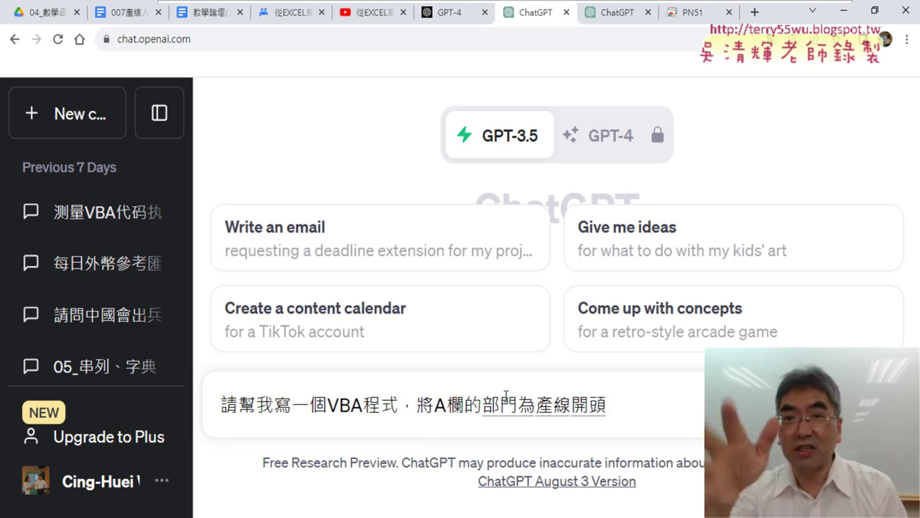
{"action": "type", "text": "，"}
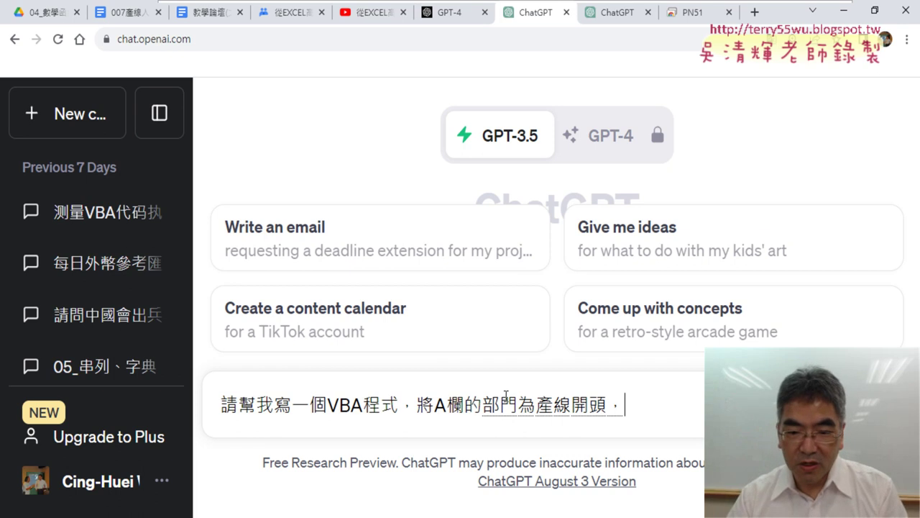
{"action": "key", "text": "Return"}
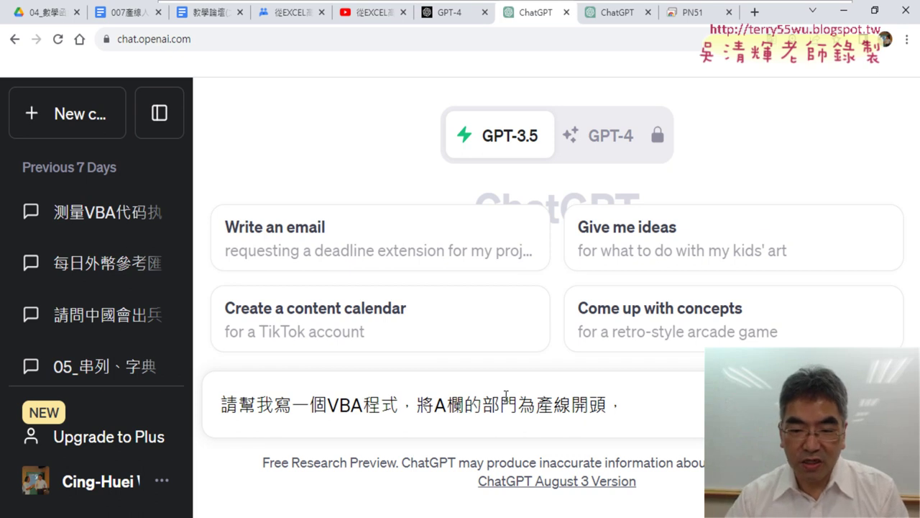
{"action": "key", "text": "Left"}
{"action": "type", "text": "的"}
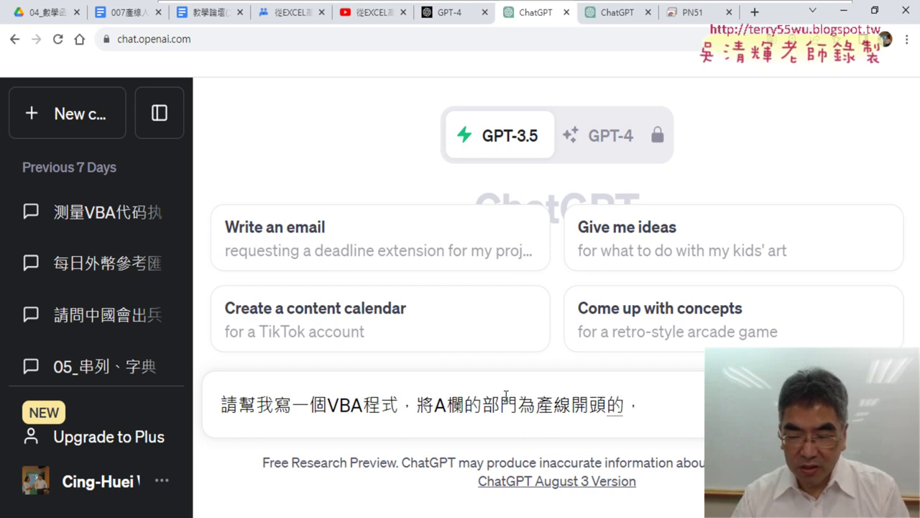
{"action": "type", "text": "資料"}
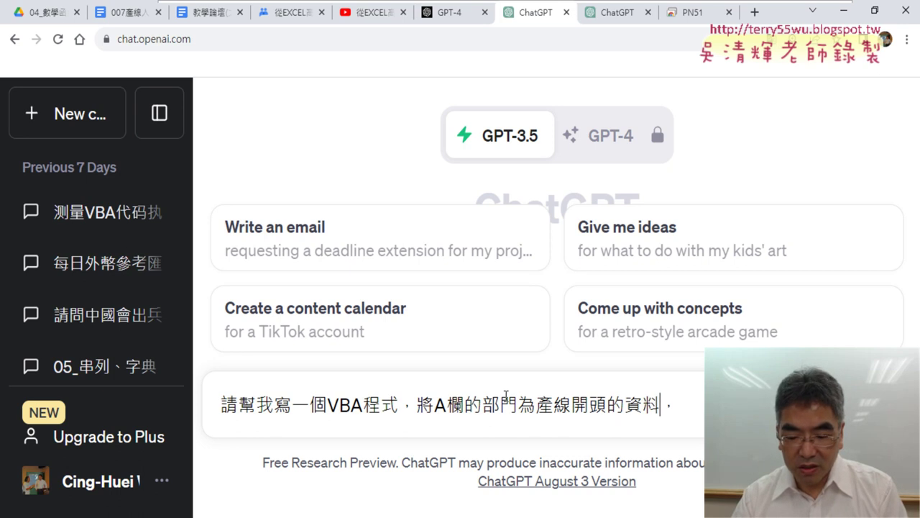
{"action": "key", "text": "BackSpace"}
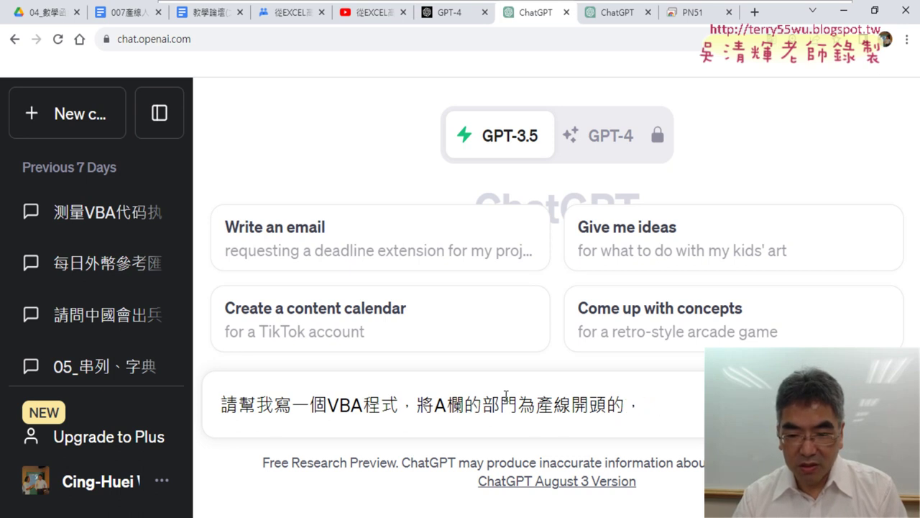
{"action": "key", "text": "BackSpace"}
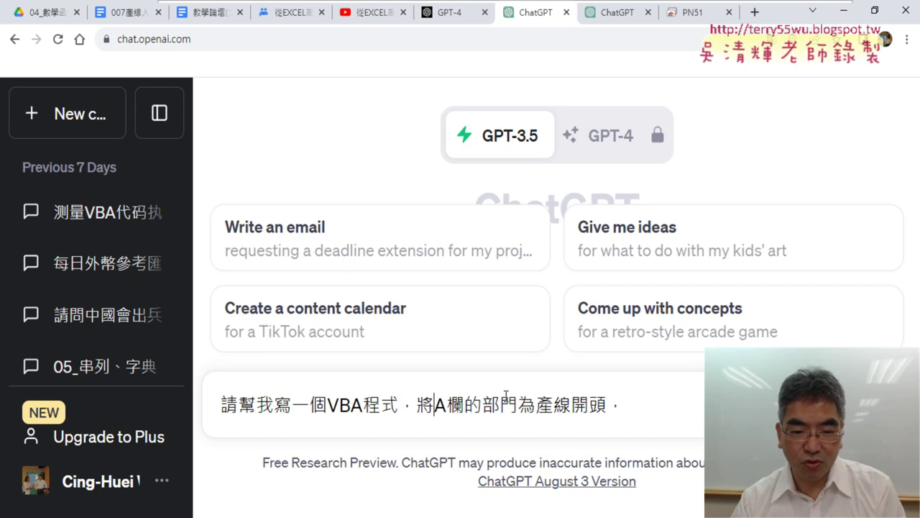
Replace 將 with 找出 and add 並加總 to the prompt
{"action": "key", "text": "shift+Left"}
{"action": "type", "text": "找出"}
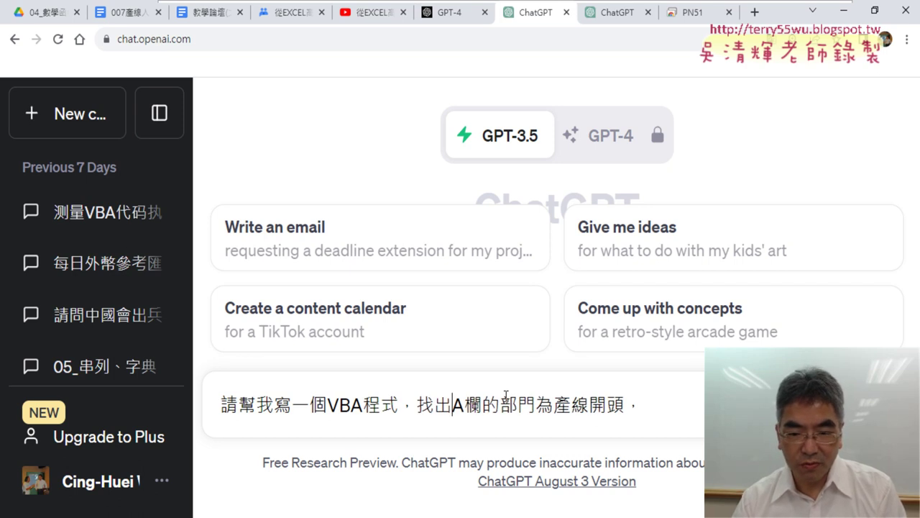
{"action": "type", "text": "冰"}
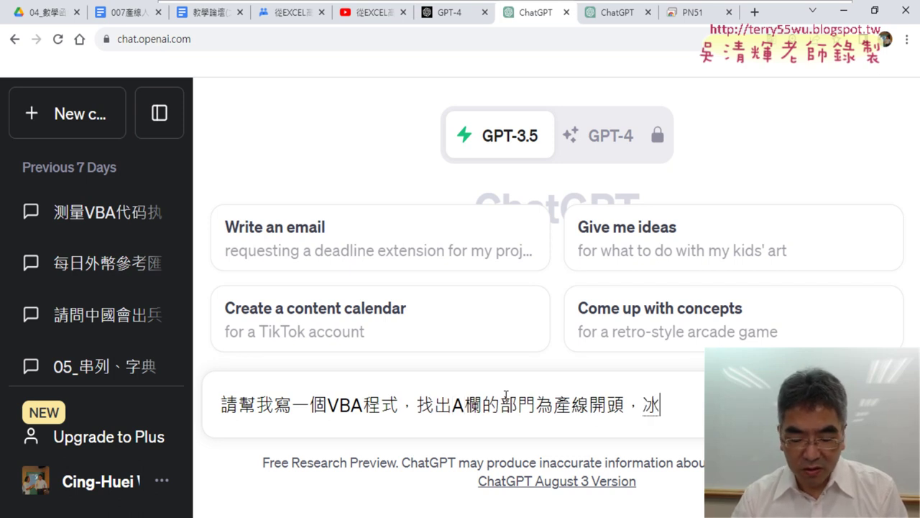
{"action": "key", "text": "BackSpace"}
{"action": "type", "text": "兵家總C"}
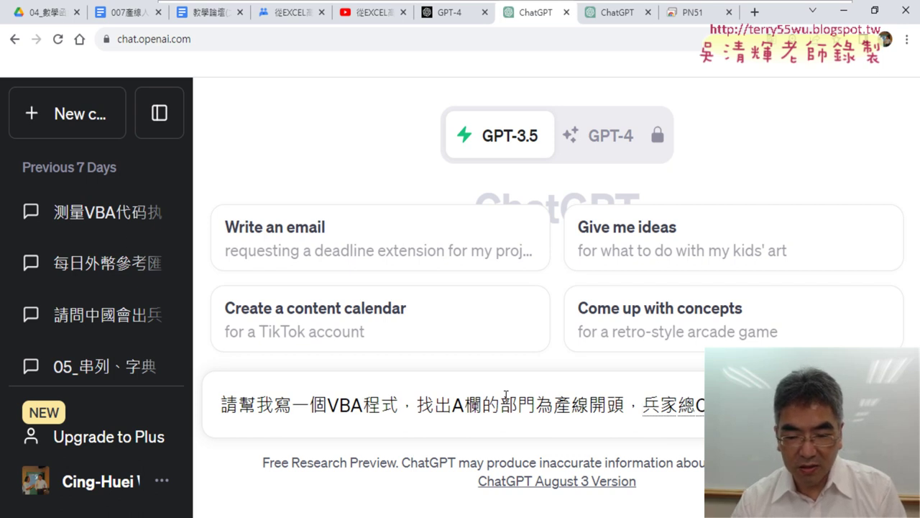
{"action": "type", "text": "ㄐㄧ"}
{"action": "key", "text": "BackSpace"}
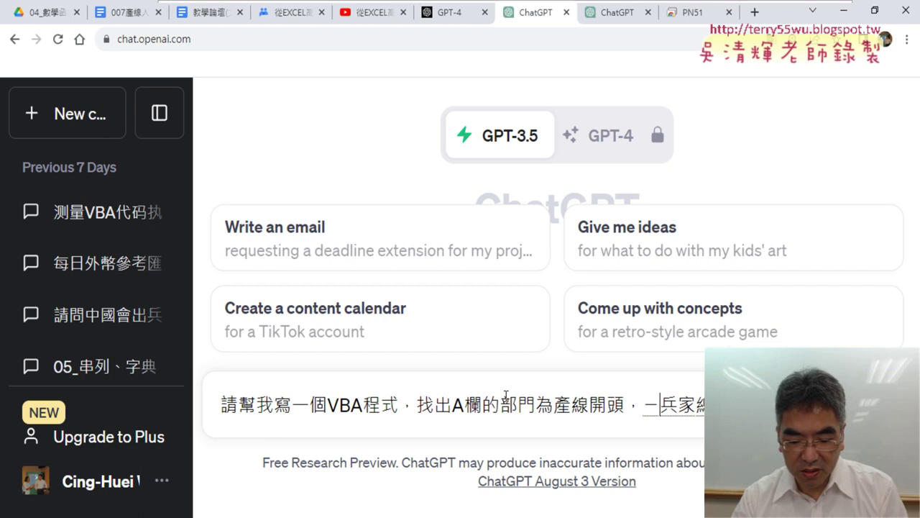
{"action": "type", "text": "ㄅ並"}
{"action": "key", "text": "Right"}
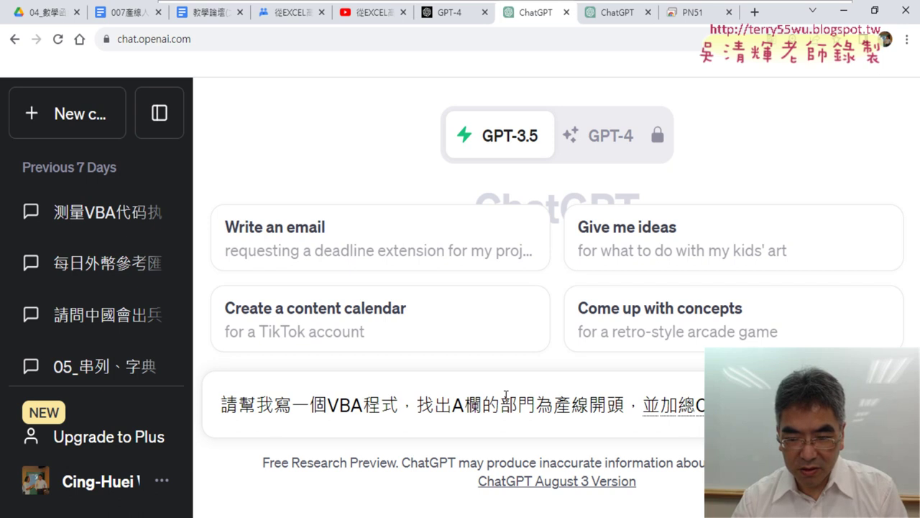
{"action": "key", "text": "Return"}
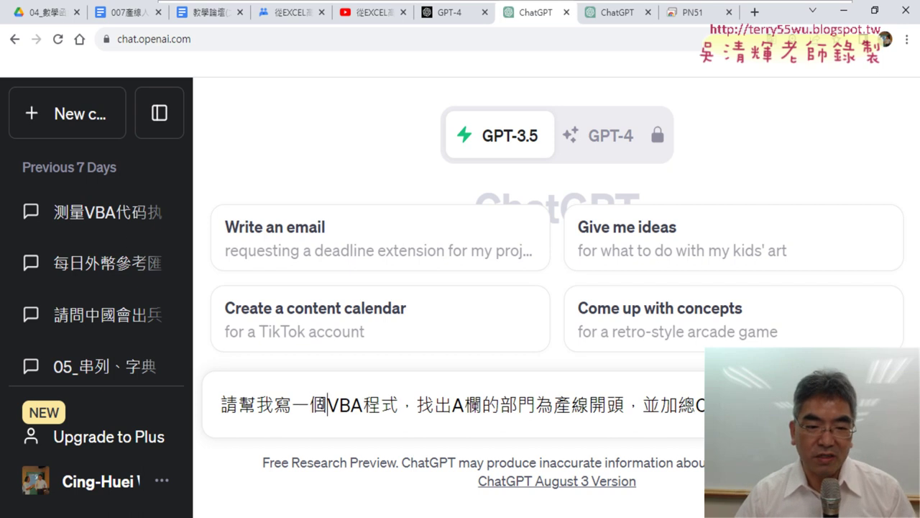
{"action": "left_click_drag", "start_coordinate": [328, 405], "coordinate": [517, 405]}
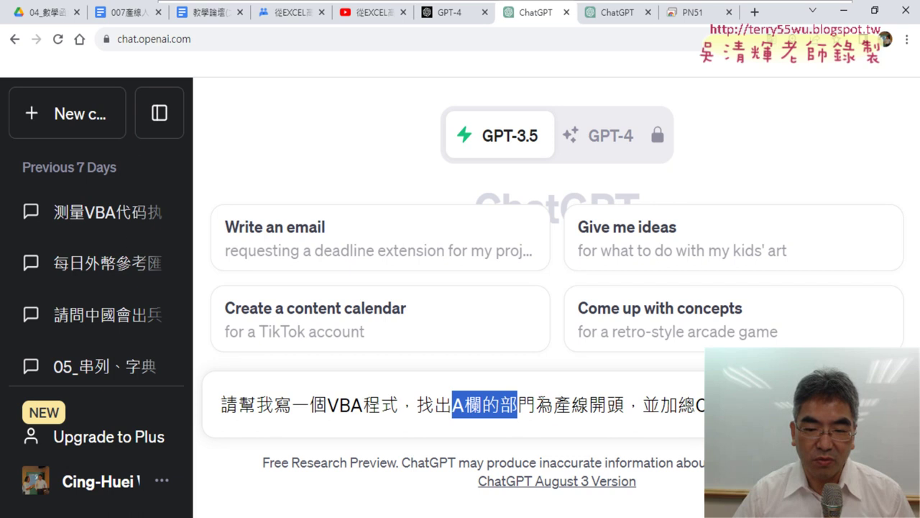
Wrap 產線 in double quotes in the ChatGPT prompt
{"action": "left_click", "coordinate": [536, 405]}
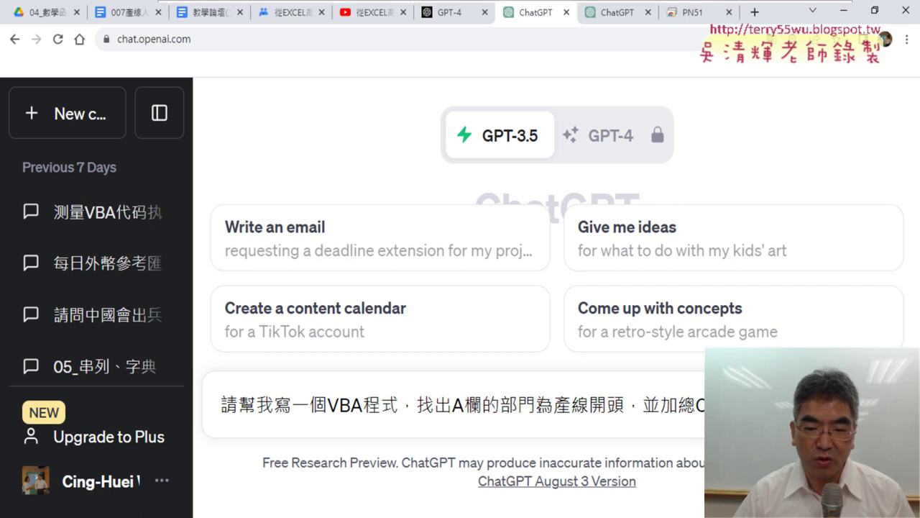
{"action": "left_click_drag", "start_coordinate": [552, 405], "coordinate": [589, 405]}
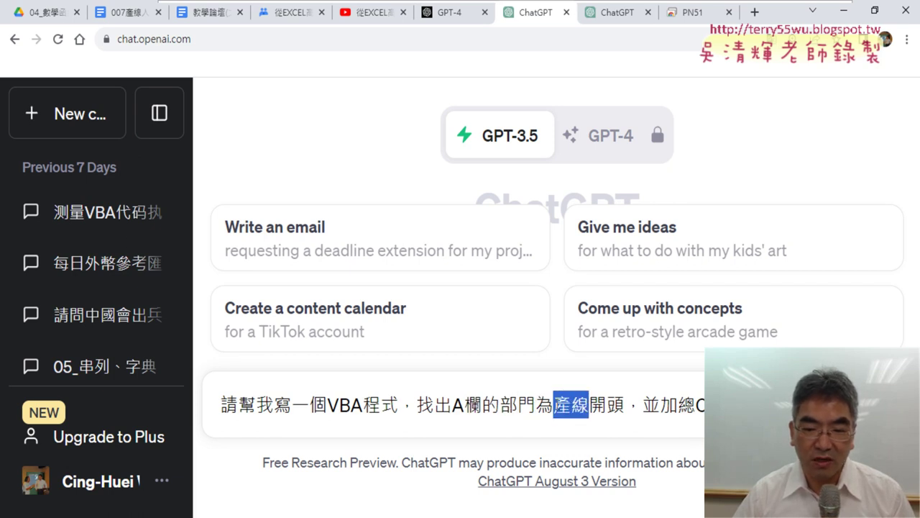
{"action": "left_click", "coordinate": [554, 405]}
{"action": "type", "text": "\""}
{"action": "left_click", "coordinate": [597, 406]}
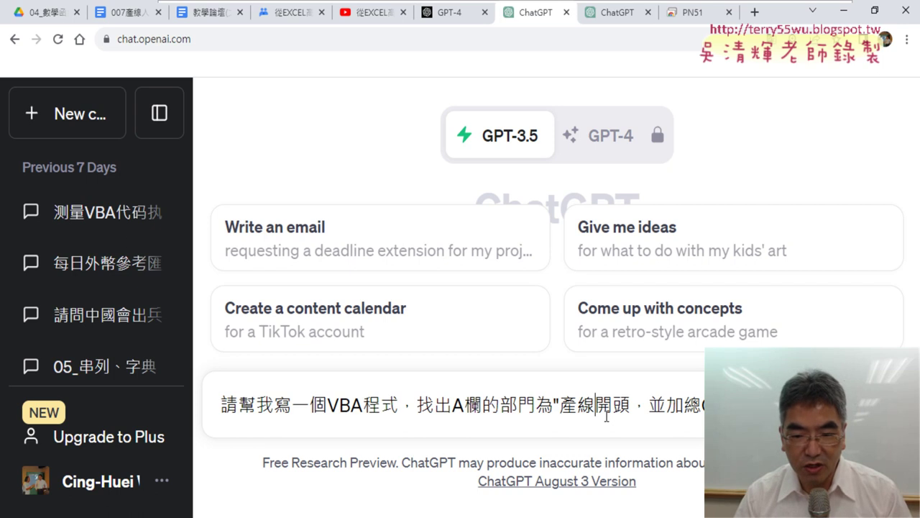
{"action": "type", "text": "\""}
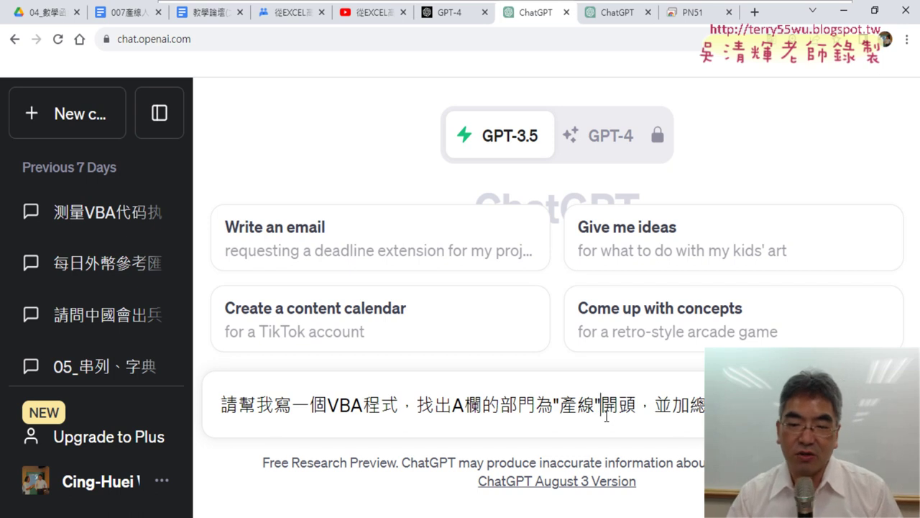
Add 資料 after 開頭 and 加 after the comma, checking the salary sheet
{"action": "key", "text": "Right"}
{"action": "key", "text": "Right"}
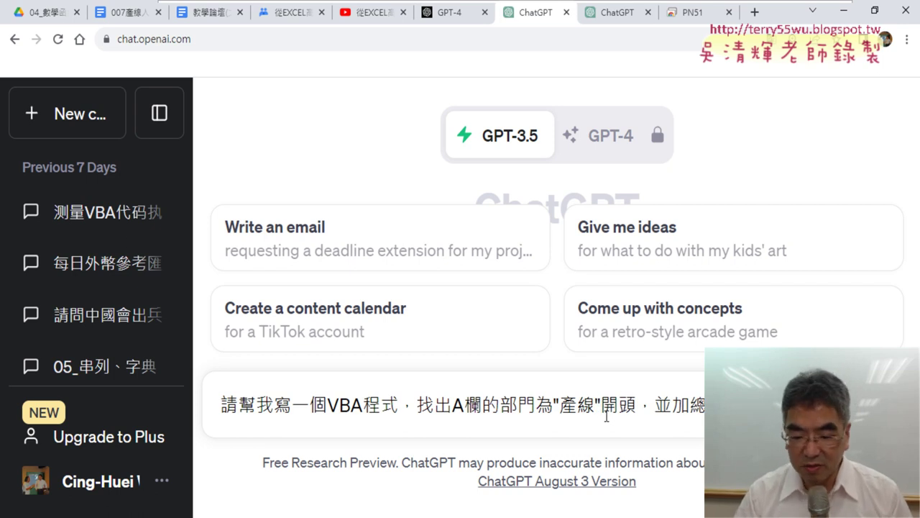
{"action": "type", "text": ";"}
{"action": "key", "text": "BackSpace"}
{"action": "type", "text": ";"}
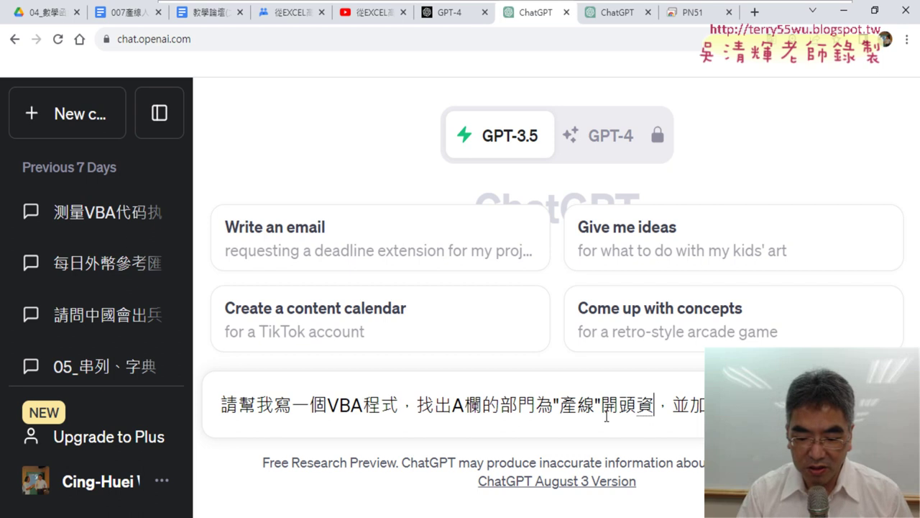
{"action": "key", "text": "BackSpace"}
{"action": "type", "text": "ㄗ"}
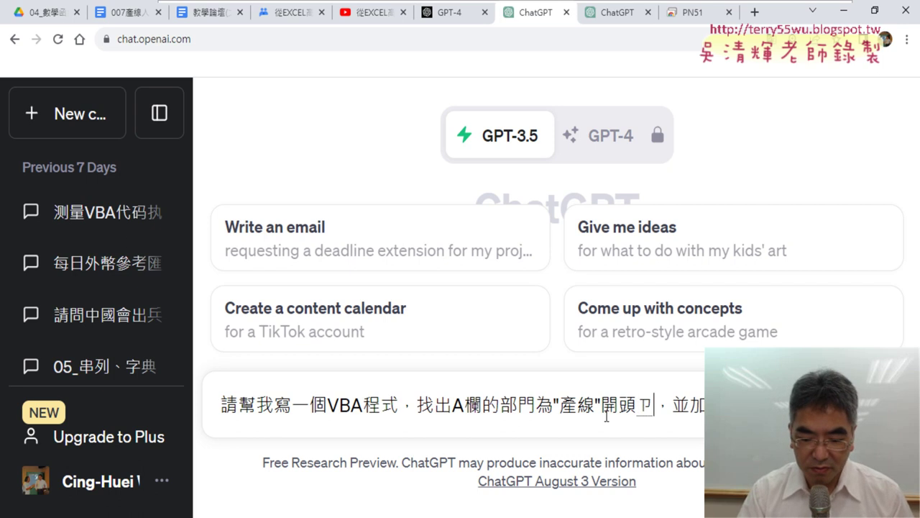
{"action": "type", "text": "資ㄌㄧㄠ"}
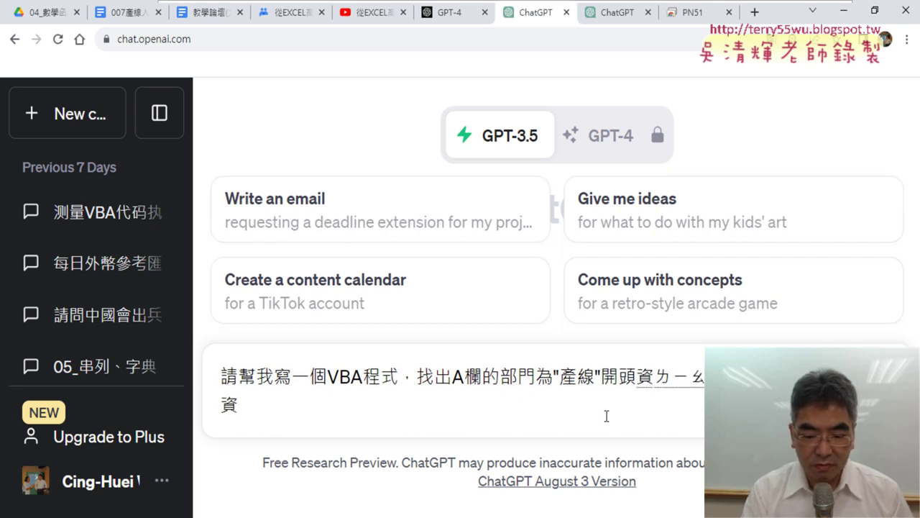
{"action": "type", "text": "料，並"}
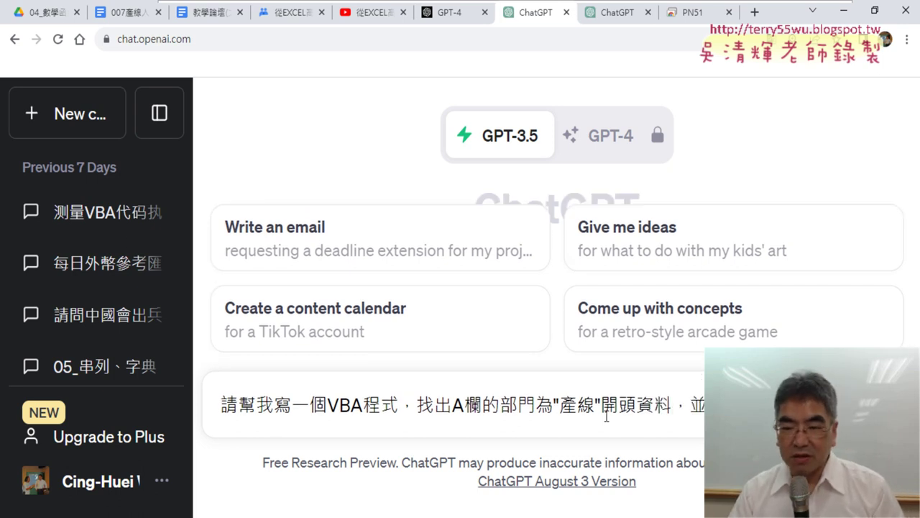
{"action": "key", "text": "Right"}
{"action": "type", "text": "加"}
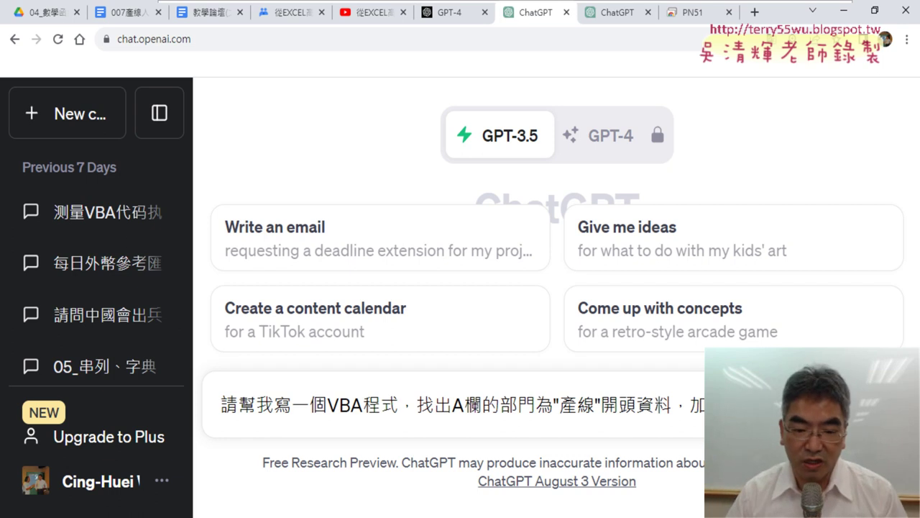
{"action": "key", "text": "alt+Tab"}
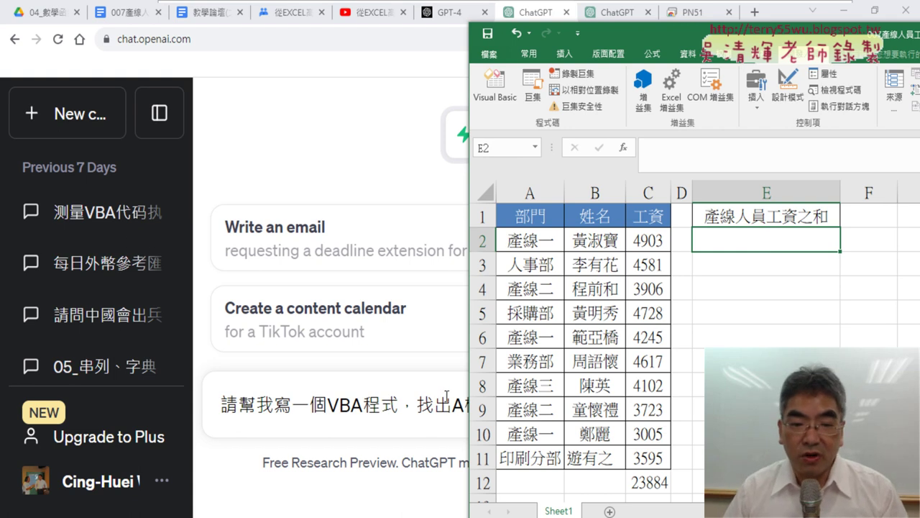
{"action": "left_click", "coordinate": [440, 403]}
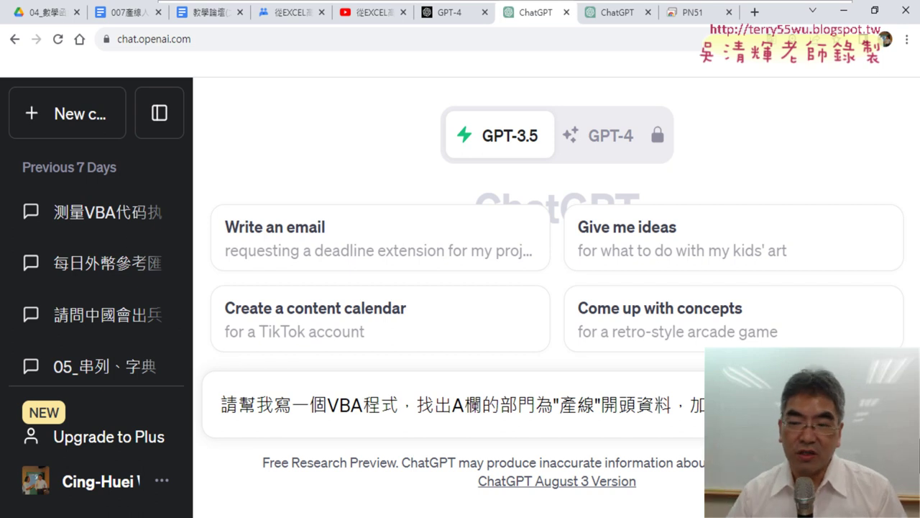
Send the prompt and read through ChatGPT's CalculateTotalSalary macro reply
{"action": "key", "text": "Return"}
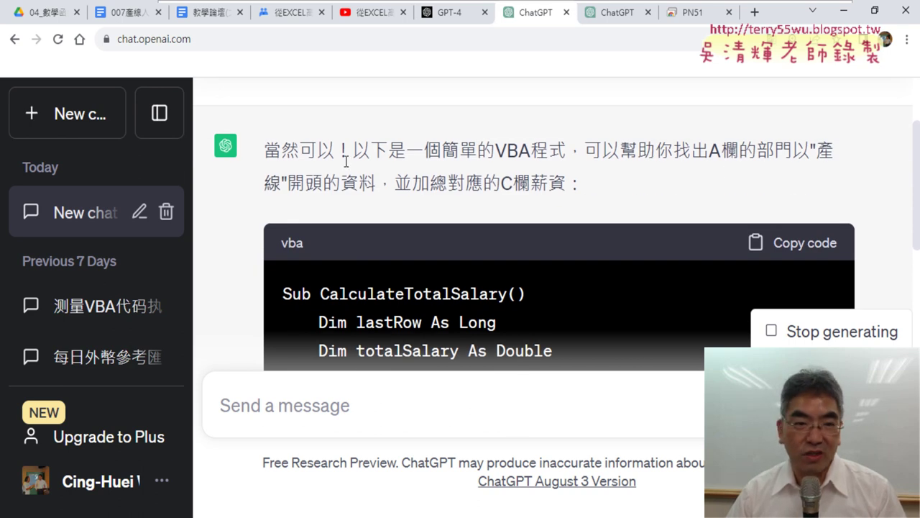
{"action": "left_click_drag", "start_coordinate": [287, 183], "coordinate": [384, 187]}
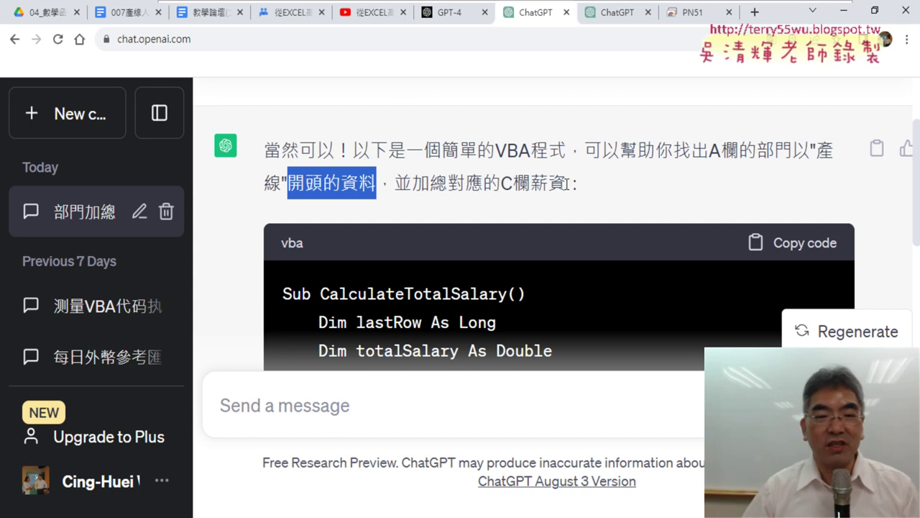
{"action": "scroll", "coordinate": [566, 184], "scroll_direction": "down", "scroll_amount": 2}
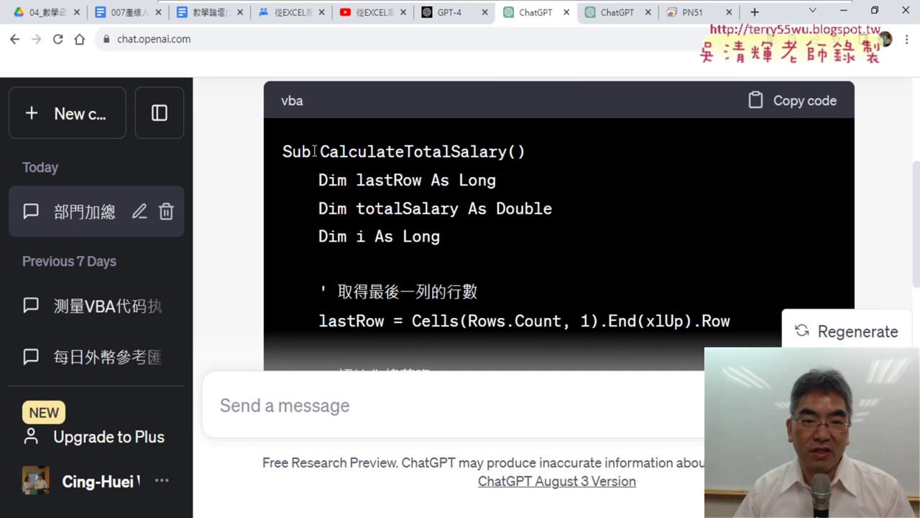
{"action": "left_click_drag", "start_coordinate": [320, 152], "coordinate": [510, 152]}
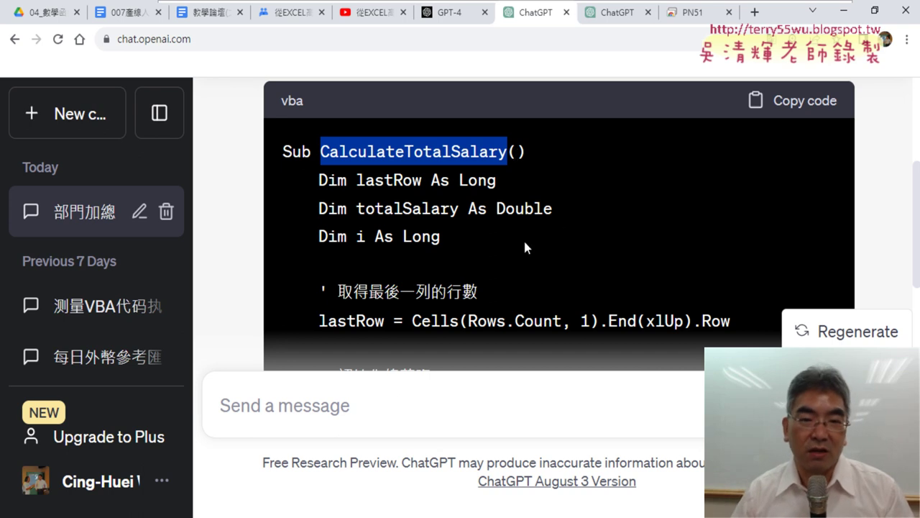
{"action": "mouse_move", "coordinate": [441, 240]}
{"action": "left_mouse_down"}
{"action": "mouse_move", "coordinate": [294, 211]}
{"action": "mouse_move", "coordinate": [279, 189]}
{"action": "left_mouse_up"}
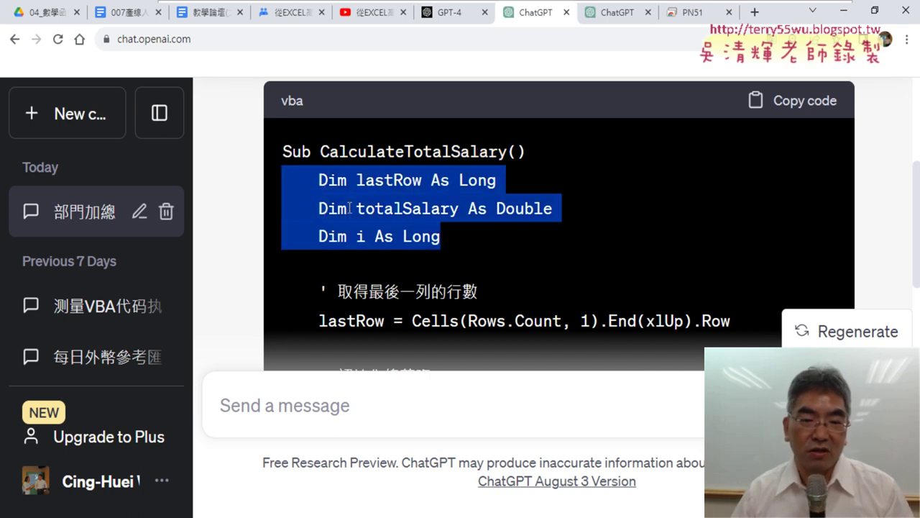
Copy the generated VBA code block and switch to the VBA editor
{"action": "scroll", "coordinate": [415, 188], "scroll_direction": "down", "scroll_amount": 1}
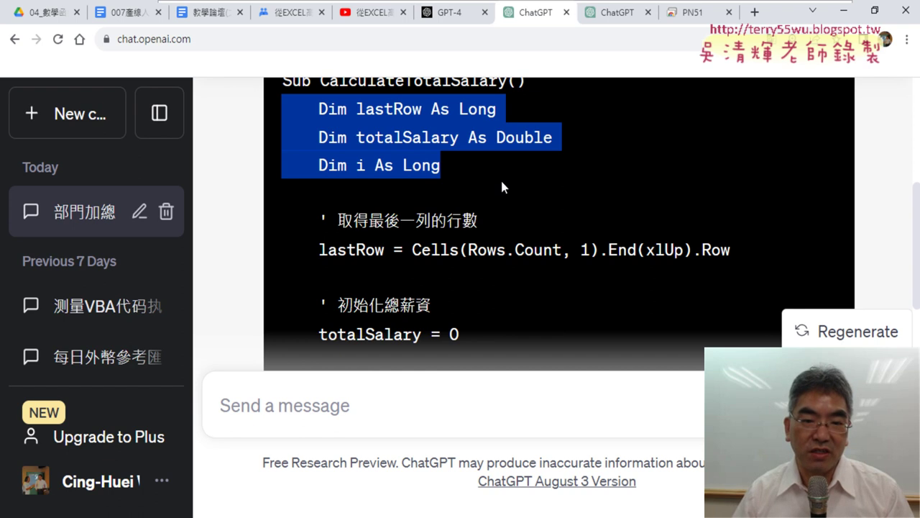
{"action": "scroll", "coordinate": [502, 187], "scroll_direction": "down", "scroll_amount": 3}
{"action": "scroll", "coordinate": [502, 187], "scroll_direction": "up", "scroll_amount": 5}
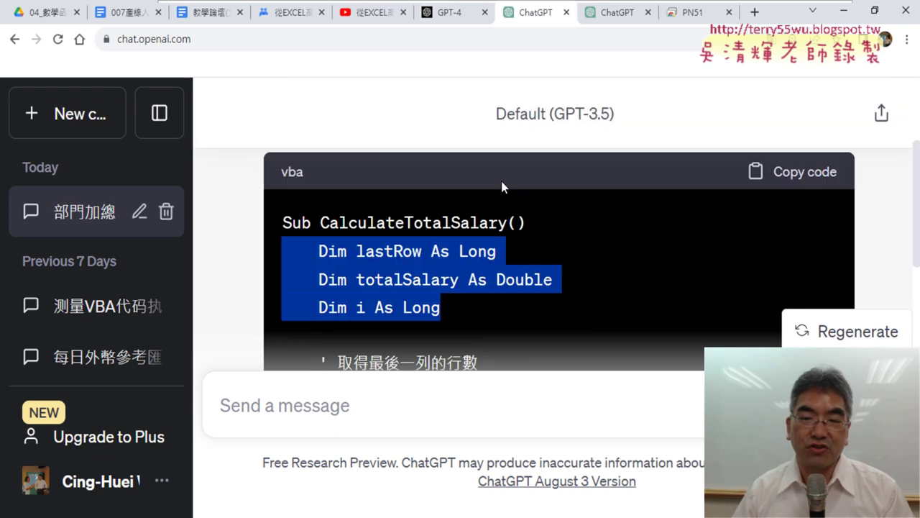
{"action": "left_click", "coordinate": [818, 177]}
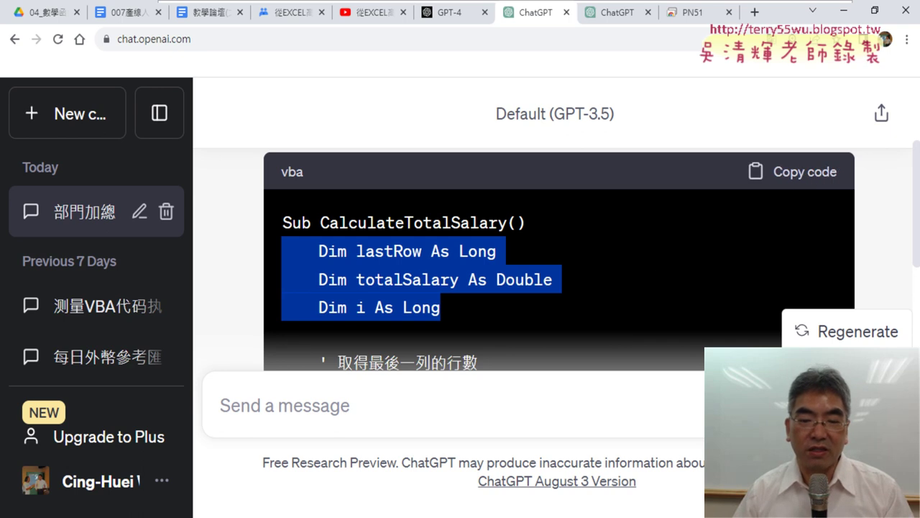
{"action": "key", "text": "alt+Tab"}
Paste the CalculateTotalSalary macro into Module1
{"action": "right_click", "coordinate": [594, 167]}
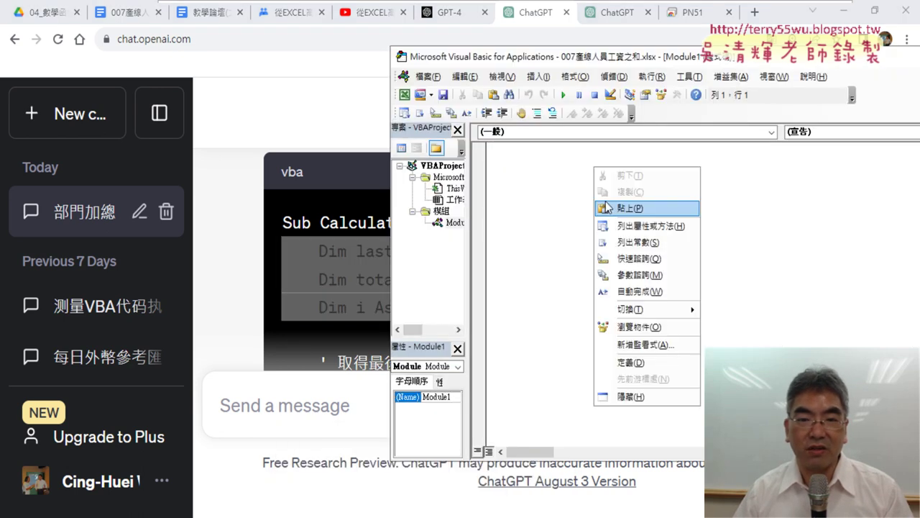
{"action": "left_click", "coordinate": [452, 229]}
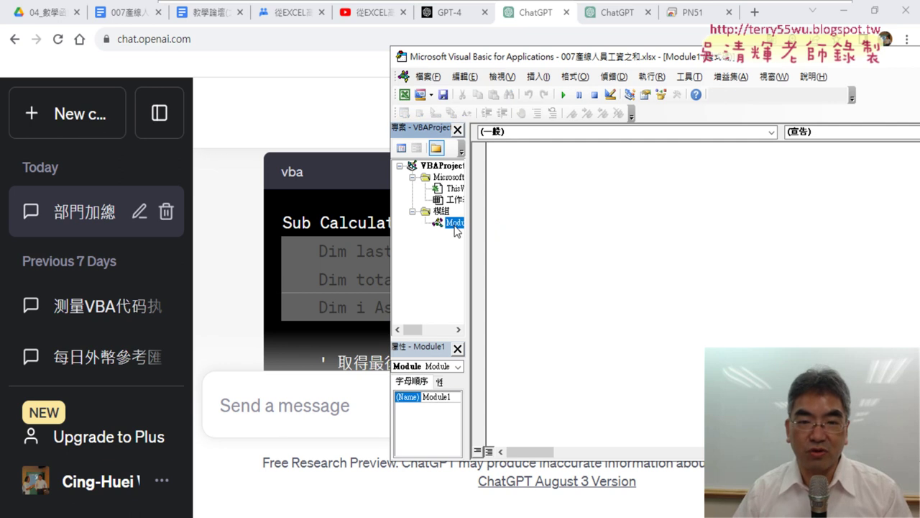
{"action": "left_click", "coordinate": [518, 183]}
{"action": "right_click", "coordinate": [518, 183]}
{"action": "left_click", "coordinate": [547, 225]}
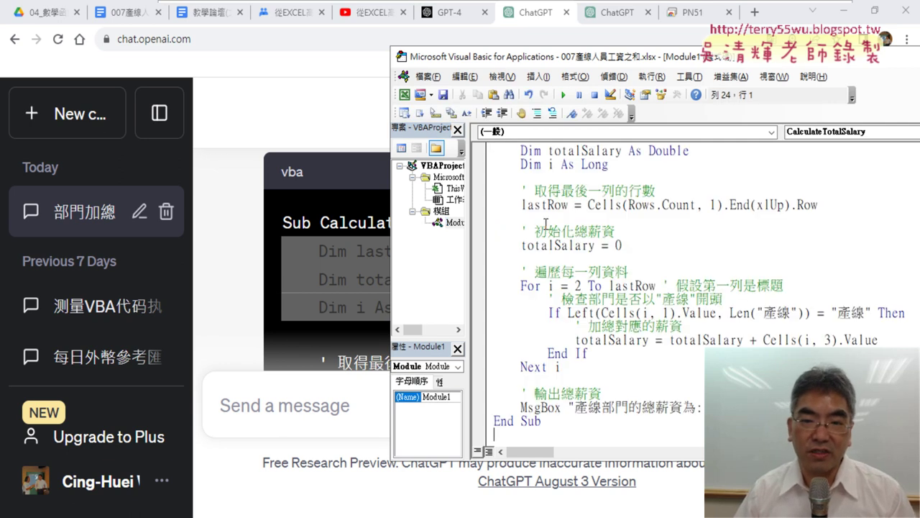
{"action": "scroll", "coordinate": [701, 153], "scroll_direction": "up", "scroll_amount": 1}
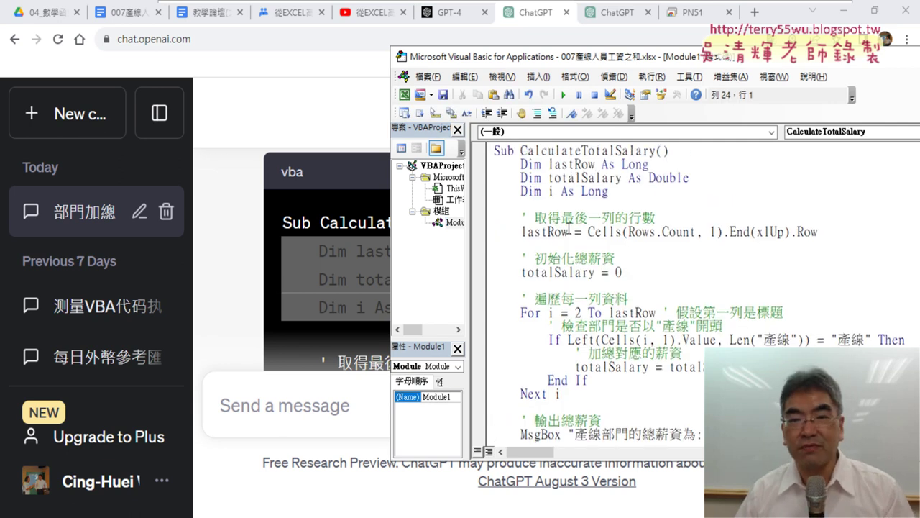
Minimize the browser and bring the Excel salary sheet up maximized
{"action": "left_click", "coordinate": [843, 10]}
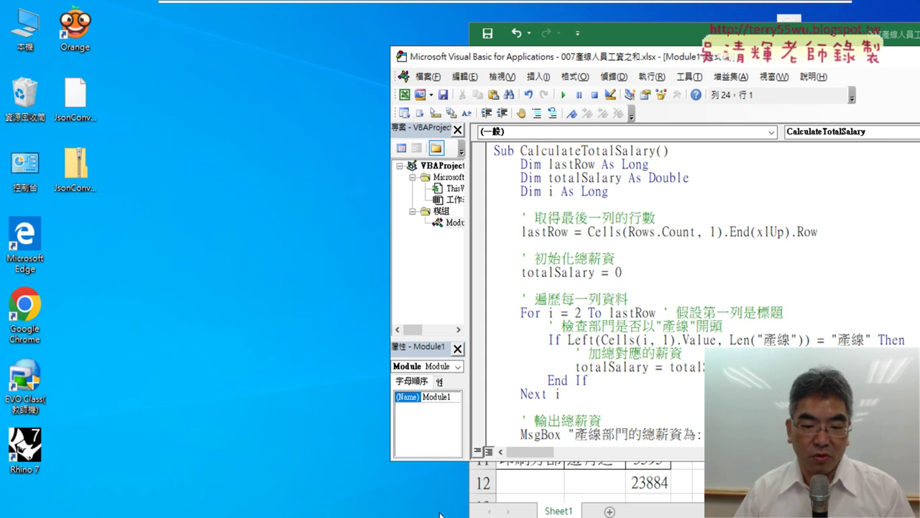
{"action": "mouse_move", "coordinate": [425, 512]}
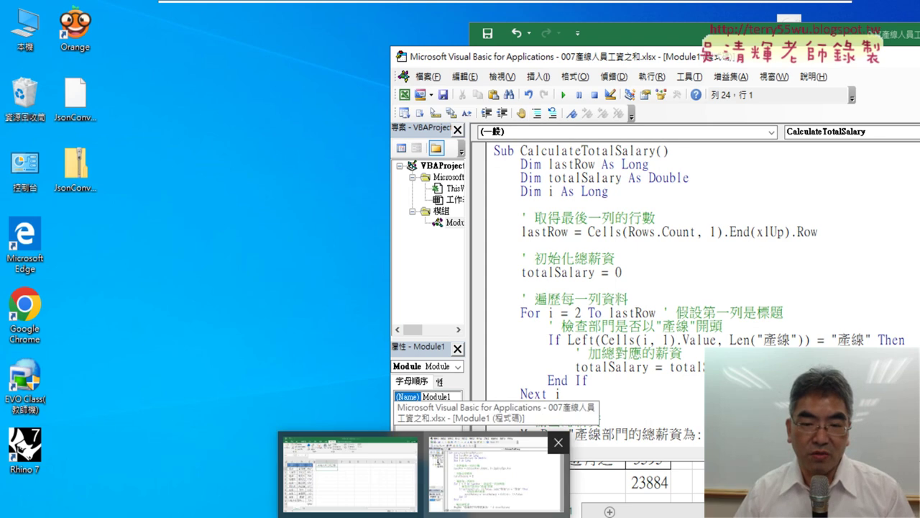
{"action": "left_click", "coordinate": [350, 475]}
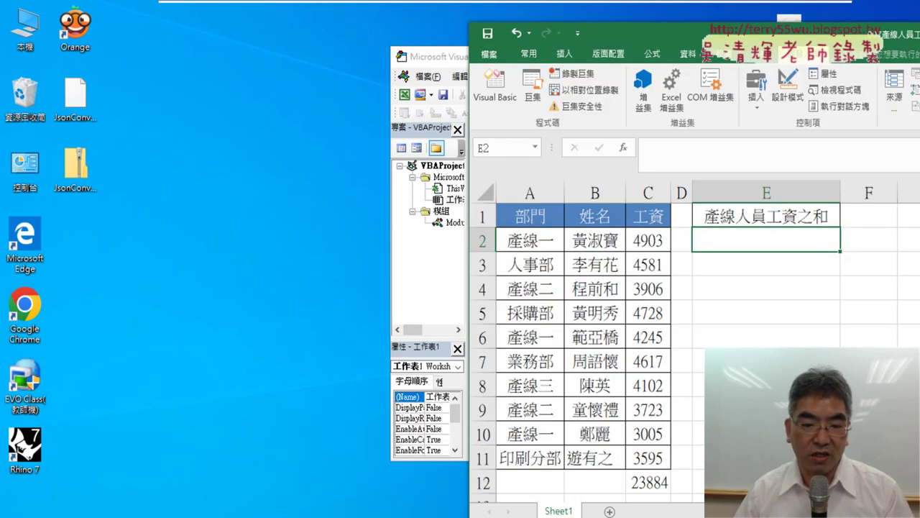
{"action": "double_click", "coordinate": [684, 45]}
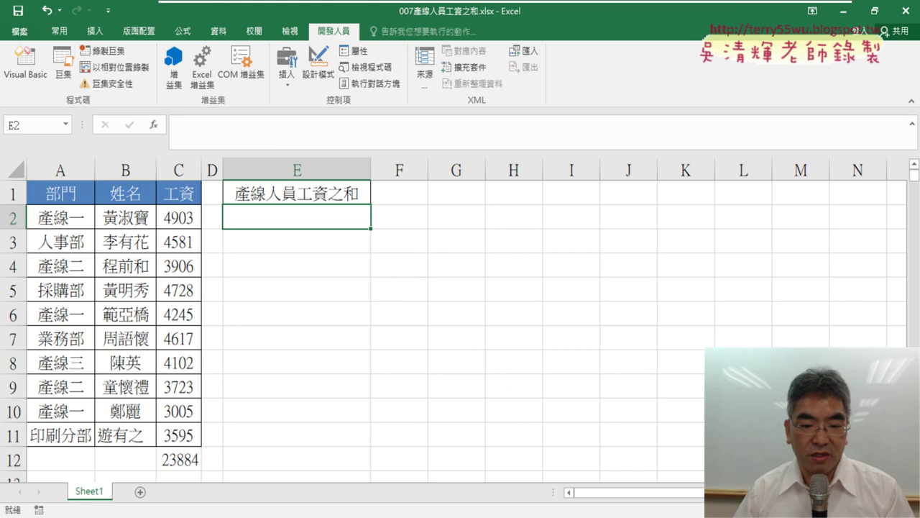
Walk through the macro's variable declarations and lastRow formula in the VBA editor
{"action": "key", "text": "alt+F11"}
{"action": "double_click", "coordinate": [623, 32]}
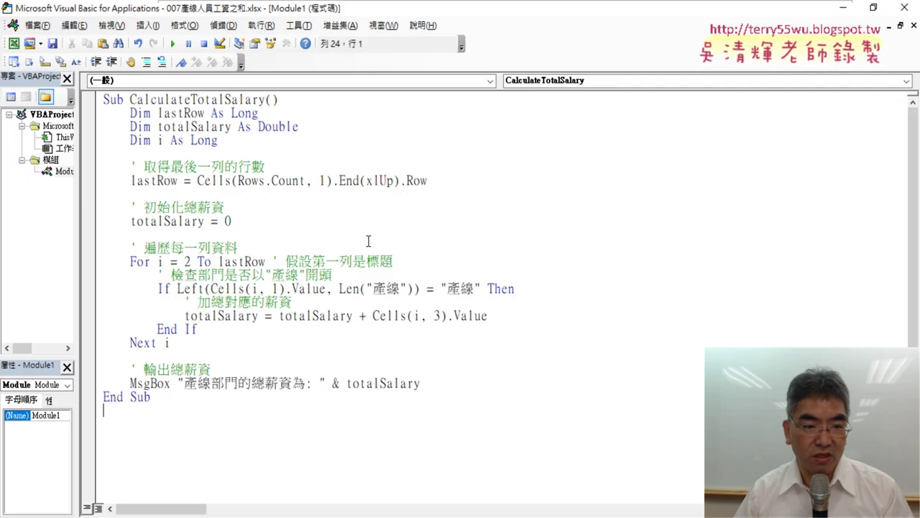
{"action": "mouse_move", "coordinate": [218, 140]}
{"action": "left_mouse_down"}
{"action": "mouse_move", "coordinate": [87, 128]}
{"action": "mouse_move", "coordinate": [87, 114]}
{"action": "left_mouse_up"}
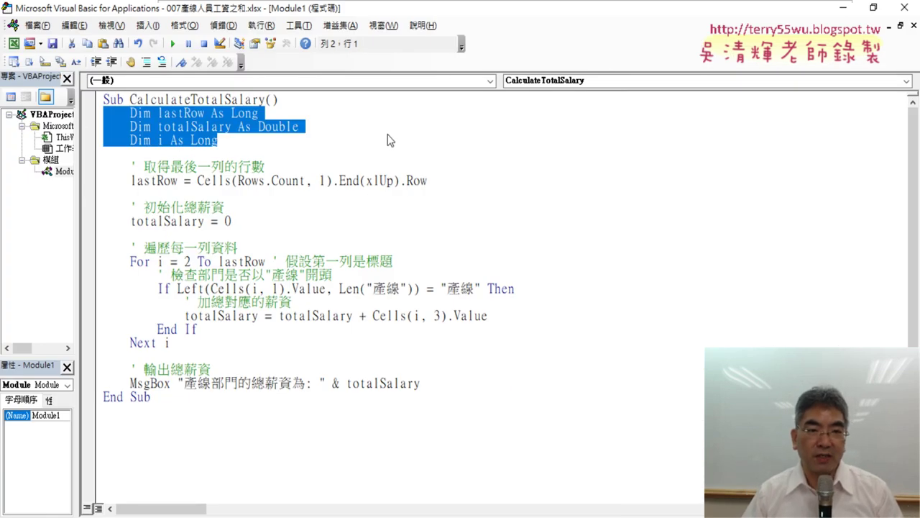
{"action": "double_click", "coordinate": [442, 14]}
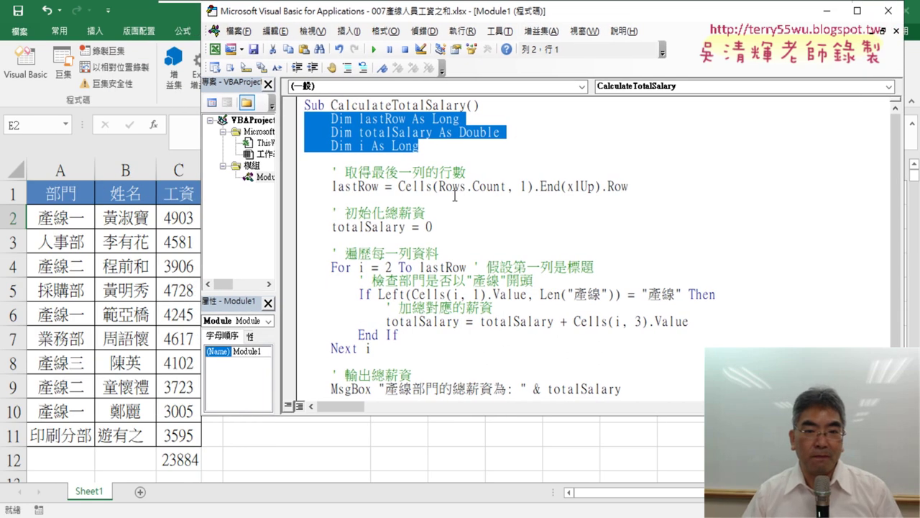
{"action": "left_click_drag", "start_coordinate": [439, 186], "coordinate": [472, 187]}
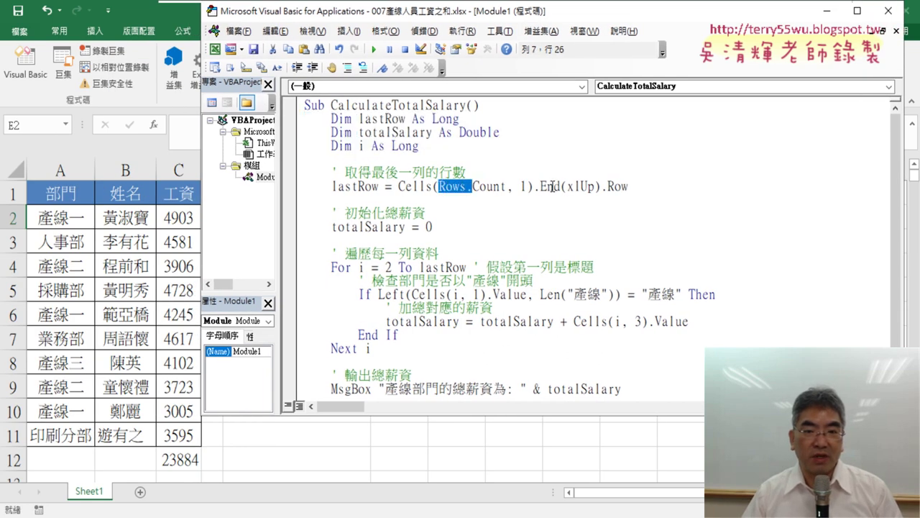
{"action": "left_click_drag", "start_coordinate": [535, 186], "coordinate": [639, 188]}
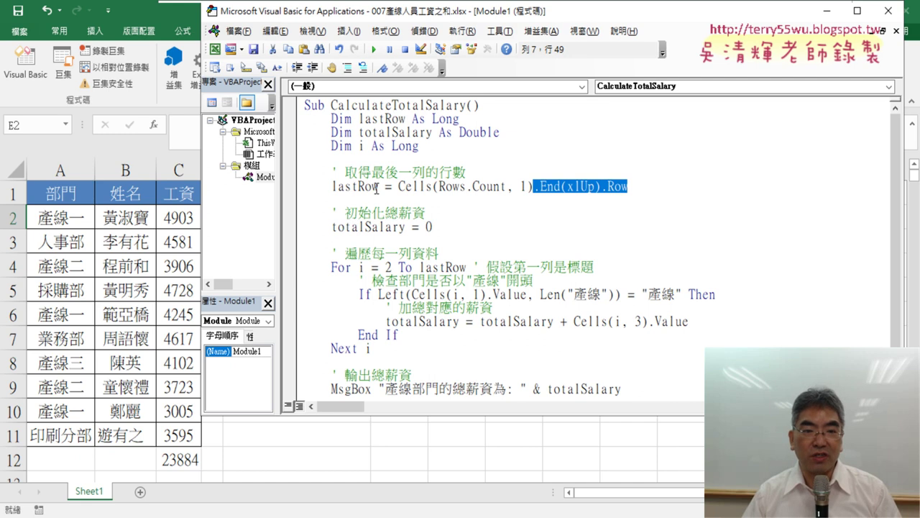
{"action": "left_click_drag", "start_coordinate": [378, 187], "coordinate": [332, 186]}
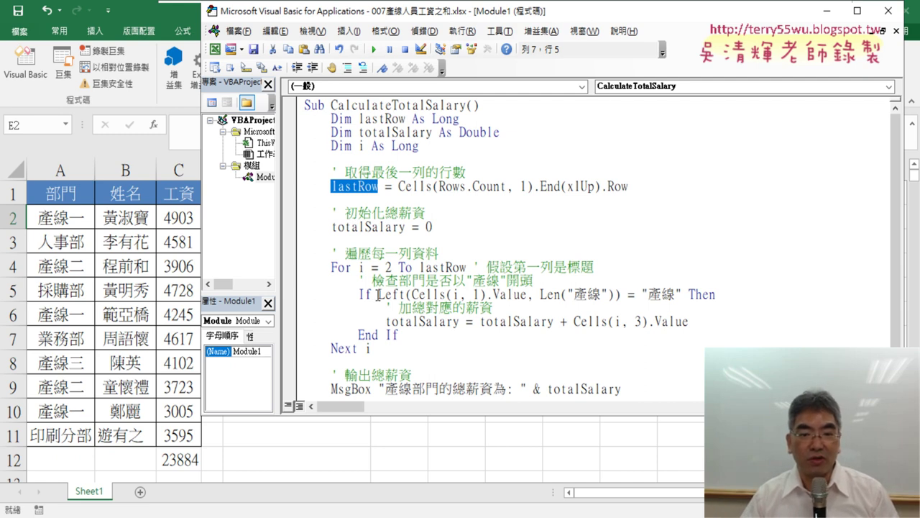
Explain the Left( test and MsgBox line, then move the editor aside to uncover column E
{"action": "left_click_drag", "start_coordinate": [378, 295], "coordinate": [412, 294]}
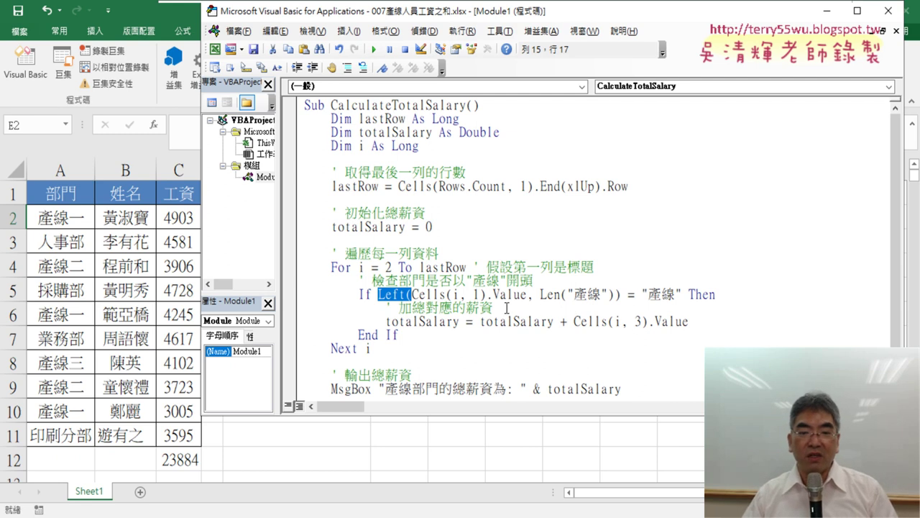
{"action": "scroll", "coordinate": [507, 316], "scroll_direction": "down", "scroll_amount": 1}
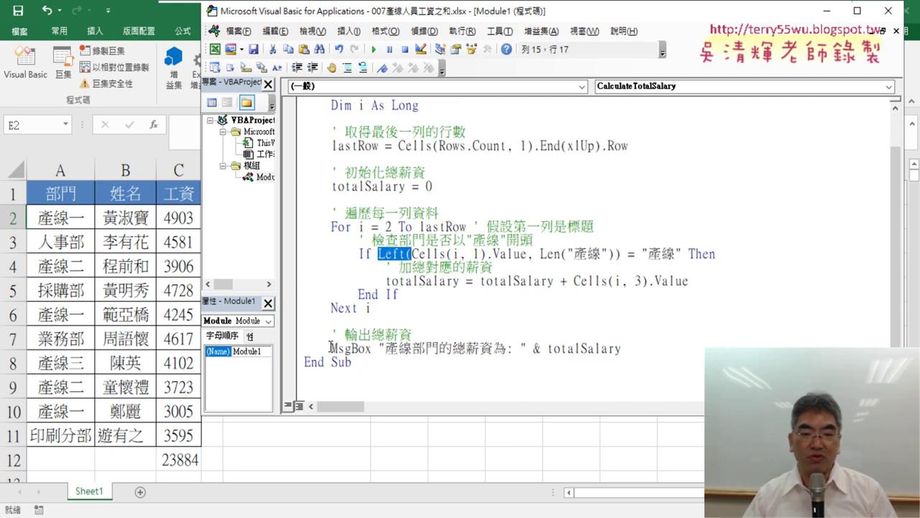
{"action": "left_click_drag", "start_coordinate": [329, 347], "coordinate": [503, 349]}
{"action": "left_click", "coordinate": [371, 334]}
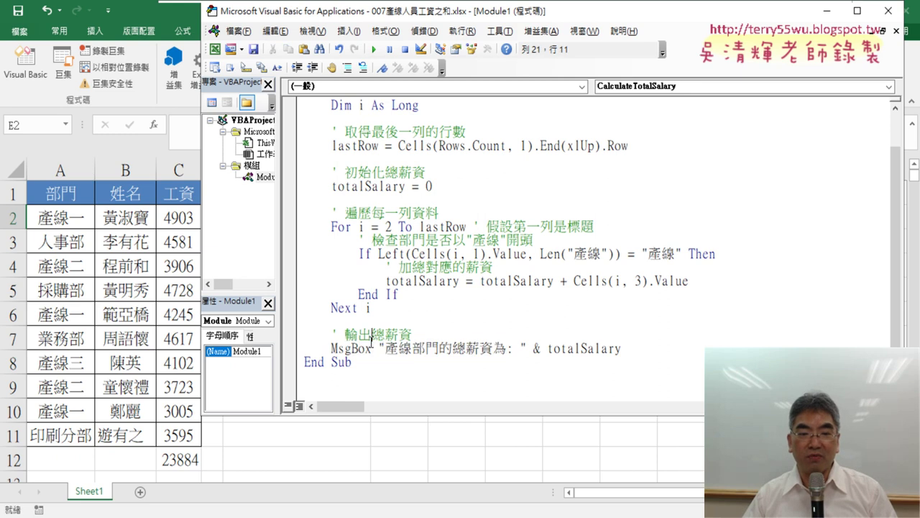
{"action": "left_click_drag", "start_coordinate": [371, 347], "coordinate": [331, 348]}
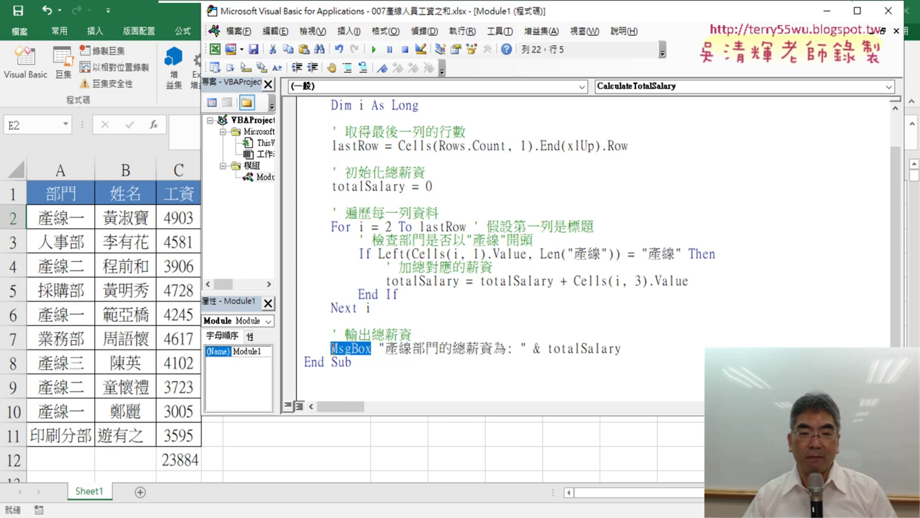
{"action": "left_click_drag", "start_coordinate": [490, 23], "coordinate": [672, 32]}
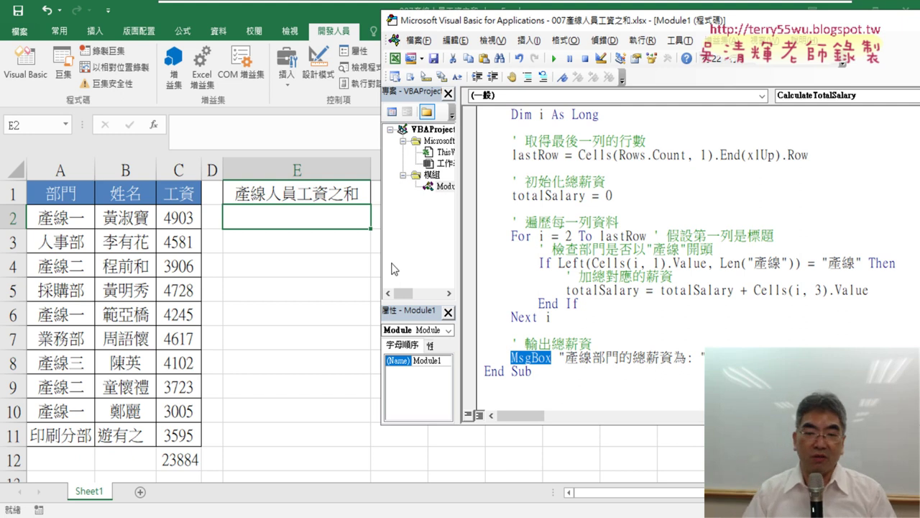
{"action": "left_click", "coordinate": [666, 286]}
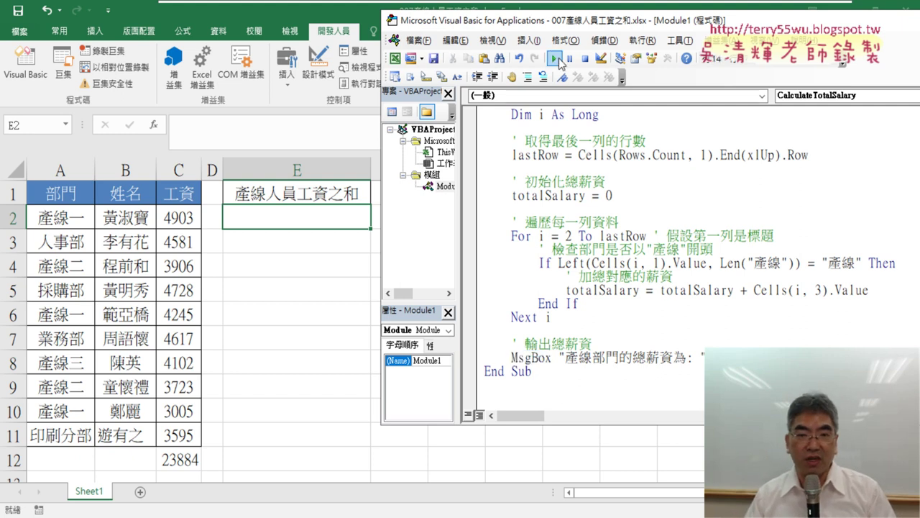
{"action": "left_click", "coordinate": [557, 59]}
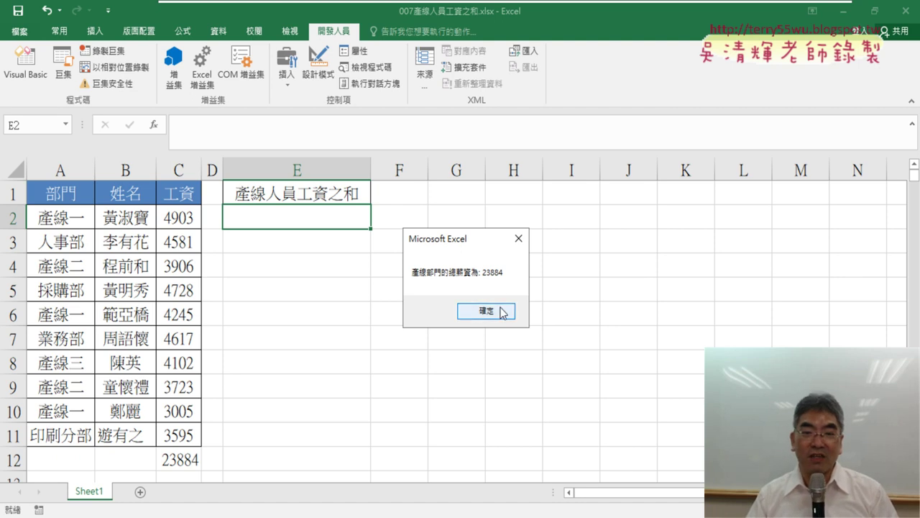
{"action": "left_click", "coordinate": [501, 312]}
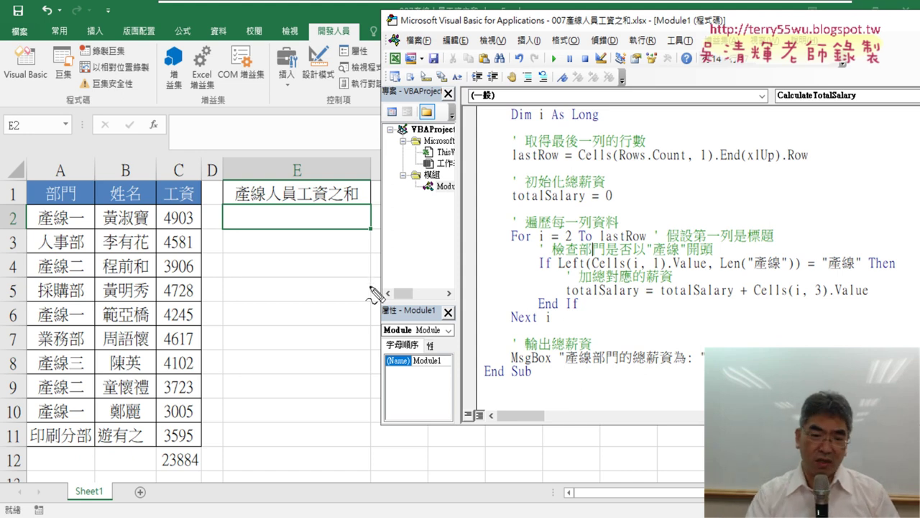
{"action": "left_click_drag", "start_coordinate": [327, 250], "coordinate": [302, 243]}
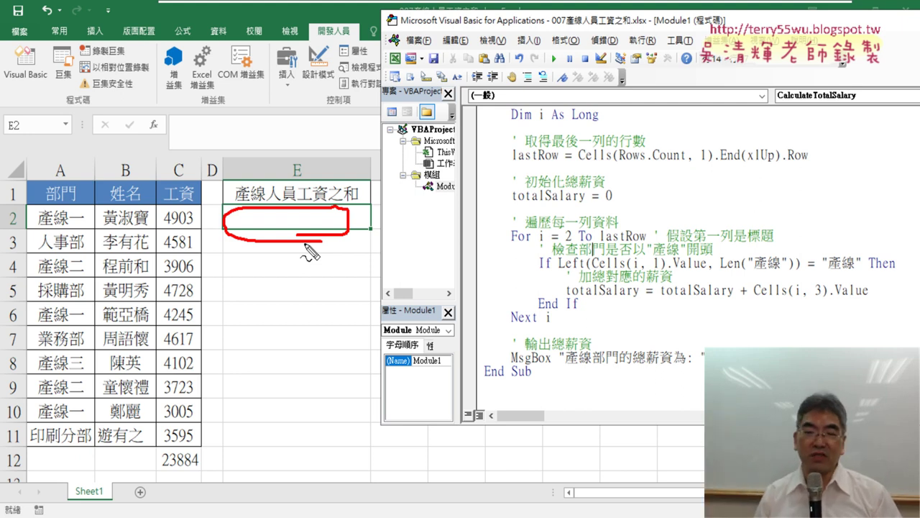
{"action": "key", "text": "Escape"}
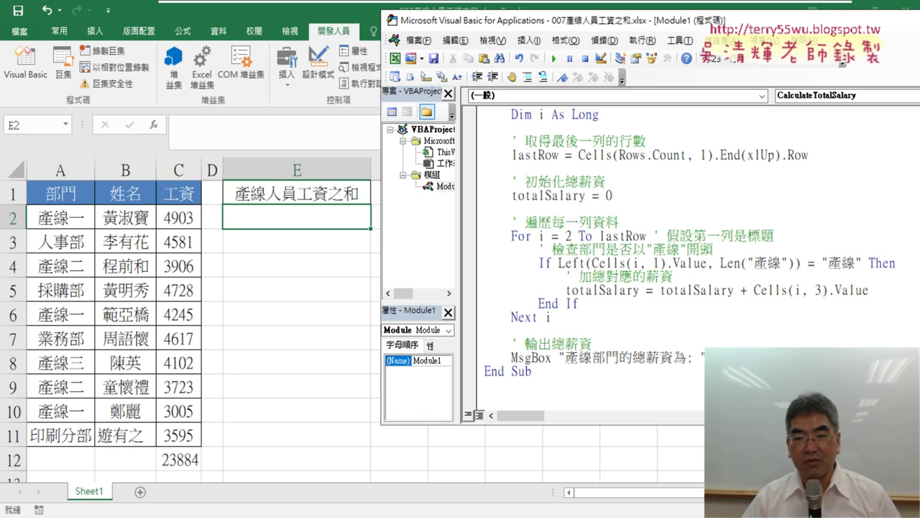
Comment out the MsgBox line and add Range("E2") = totalSalary above End Sub
{"action": "left_click_drag", "start_coordinate": [509, 357], "coordinate": [504, 357]}
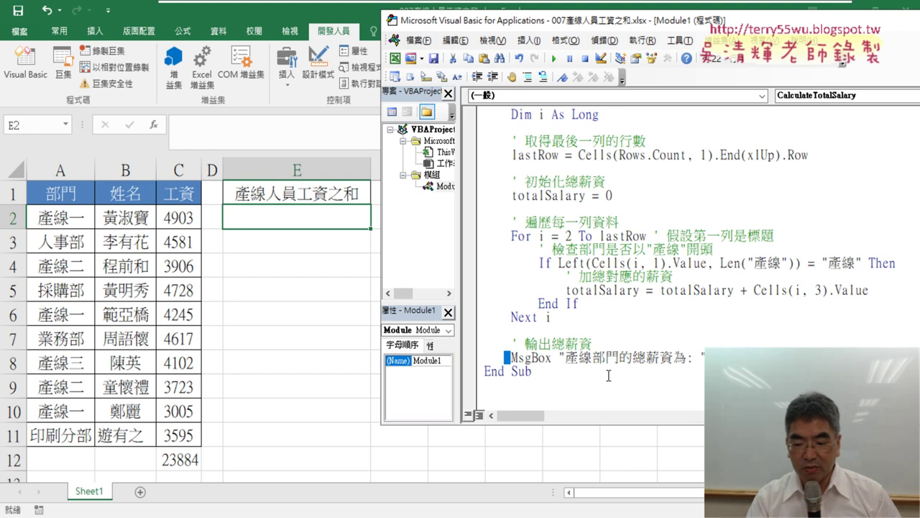
{"action": "type", "text": "'"}
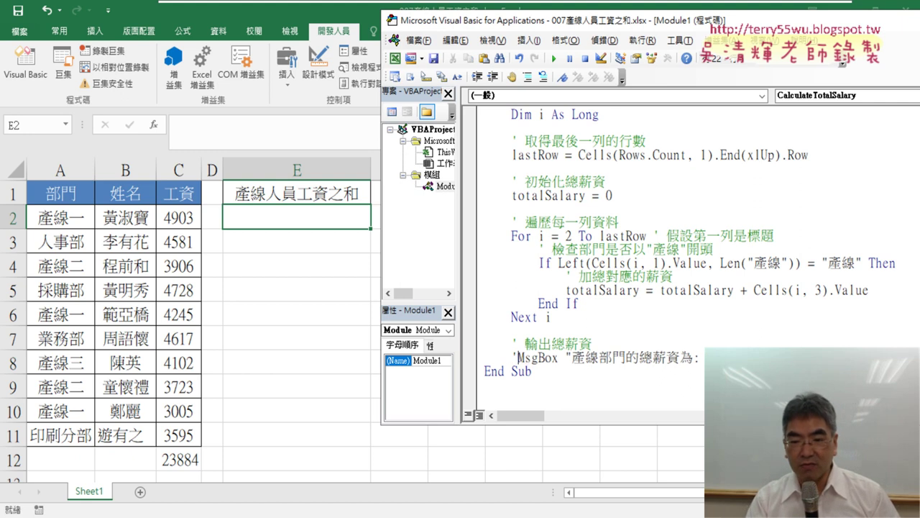
{"action": "key", "text": "Return"}
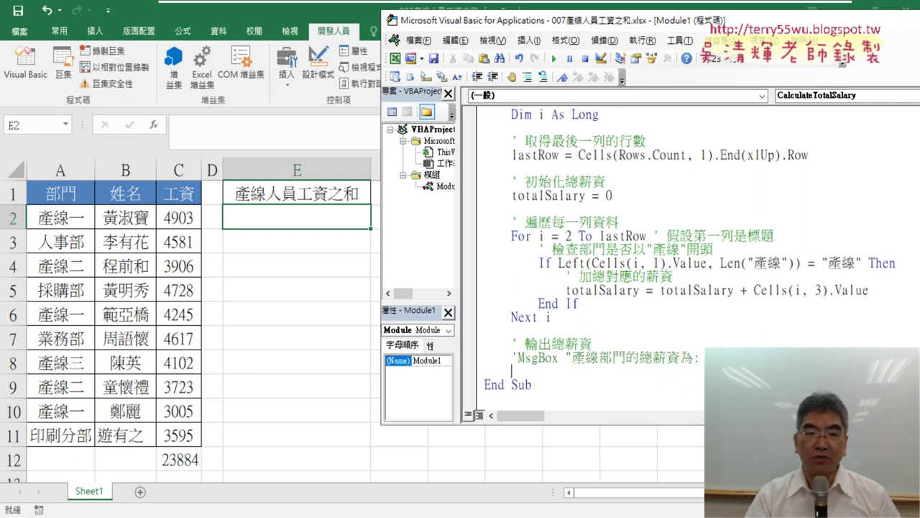
{"action": "type", "text": "r"}
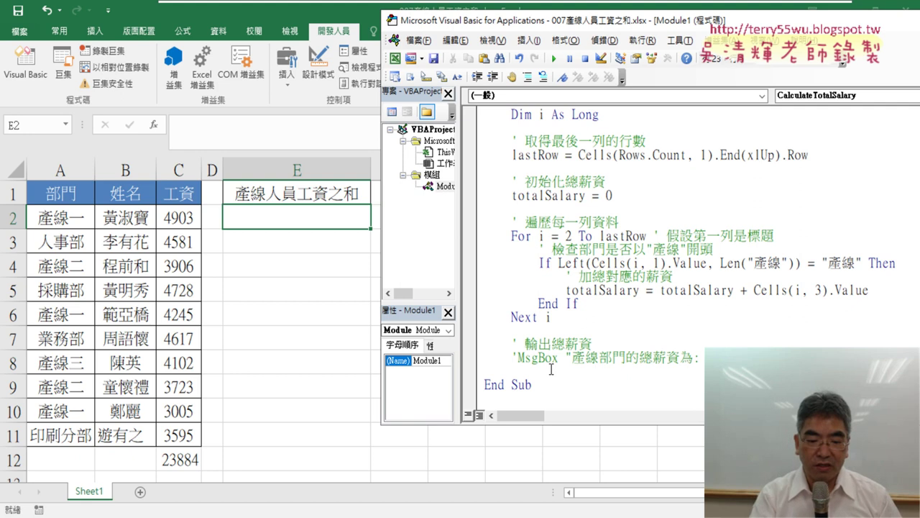
{"action": "type", "text": "ange"}
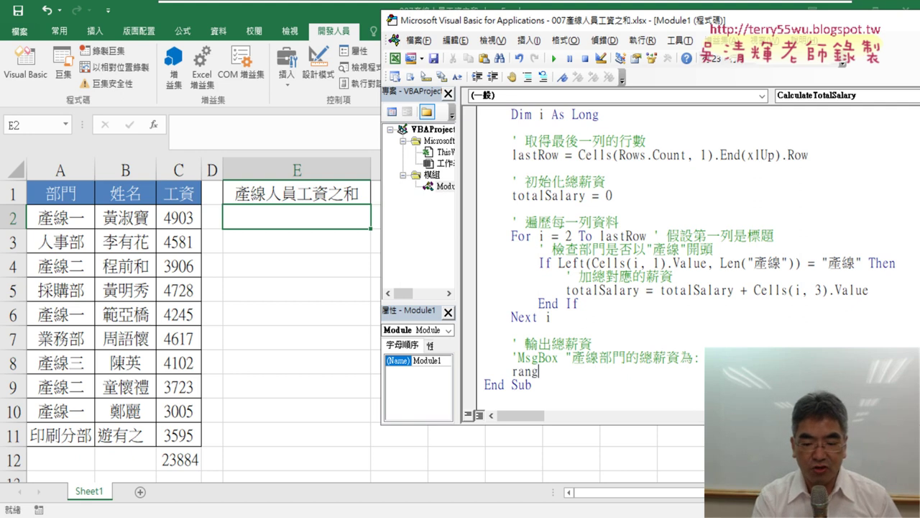
{"action": "type", "text": "(\""}
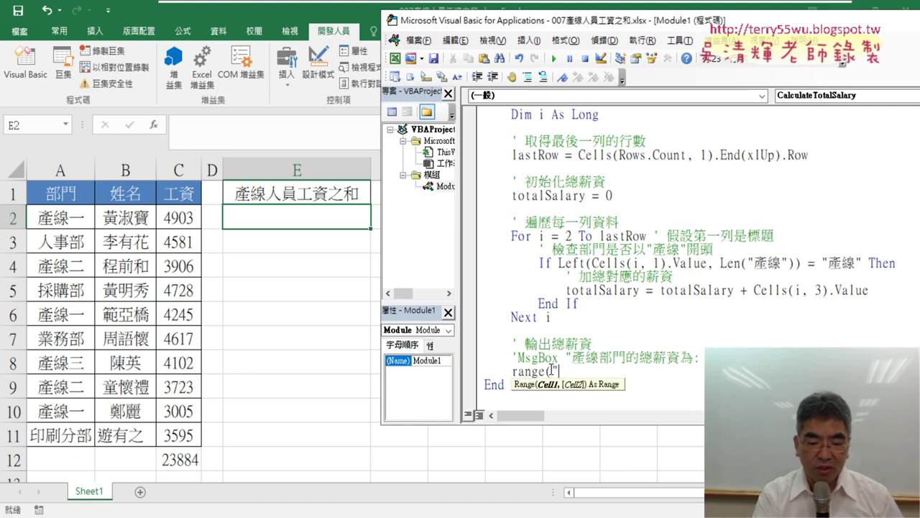
{"action": "type", "text": "E2"}
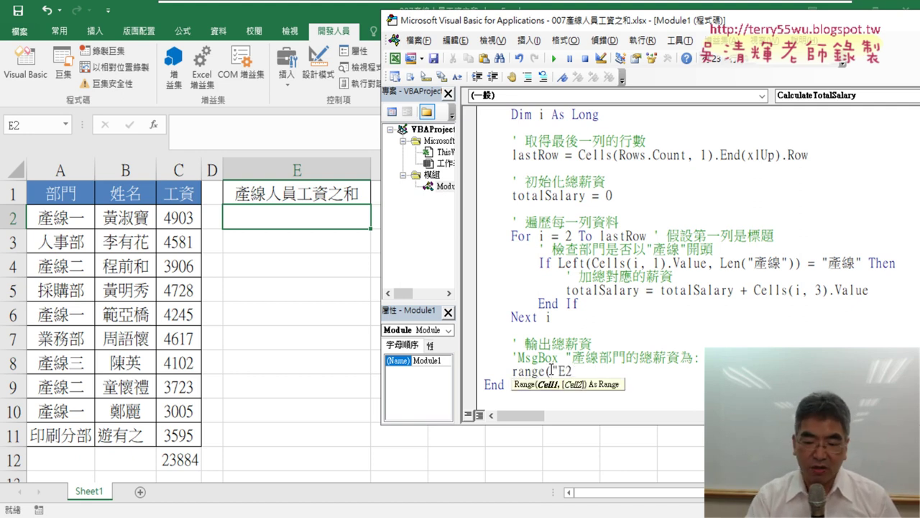
{"action": "type", "text": "\")="}
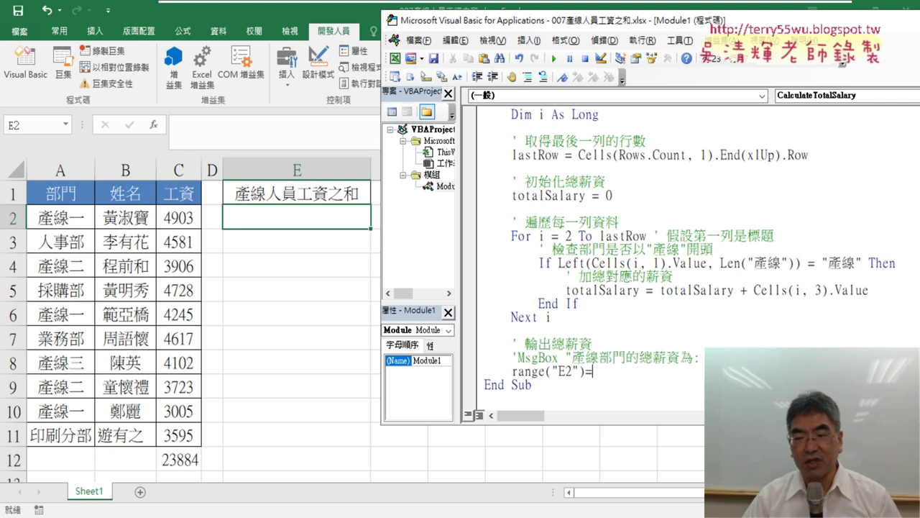
{"action": "key", "text": "Down"}
{"action": "key", "text": "Return"}
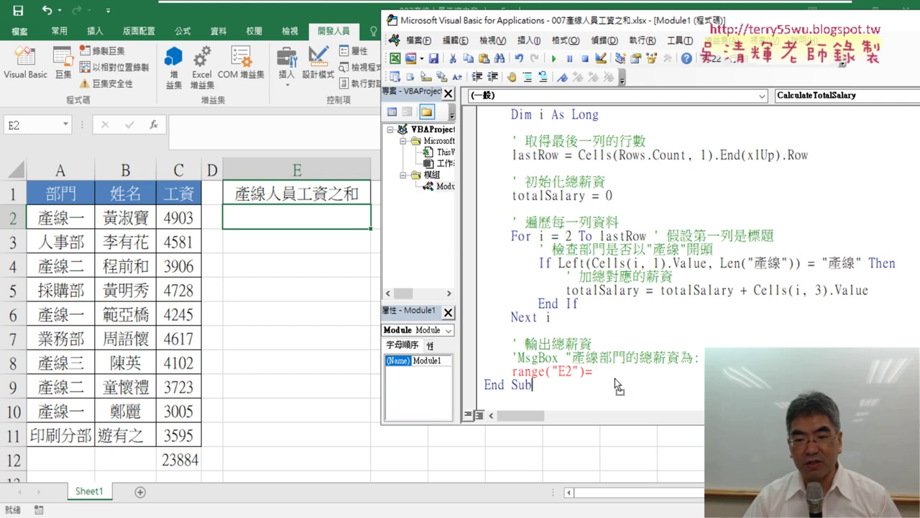
{"action": "type", "text": "totalSalary"}
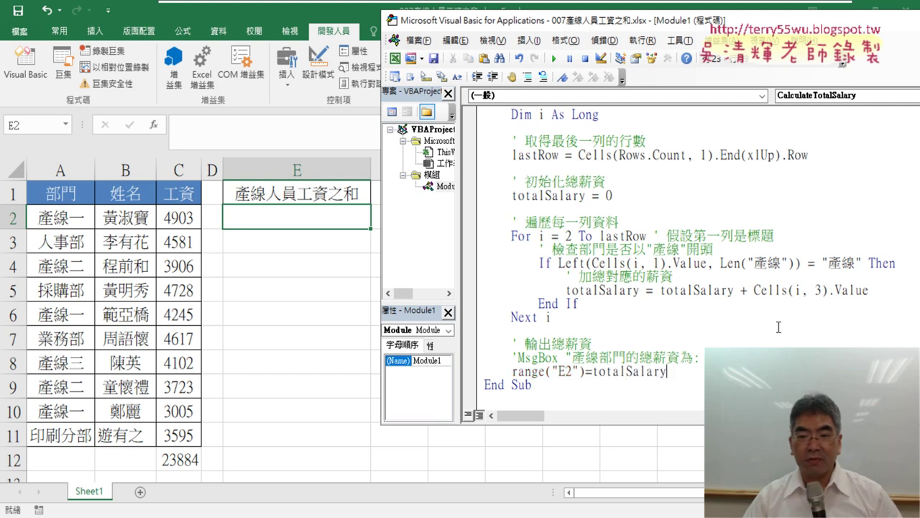
{"action": "left_click", "coordinate": [784, 324]}
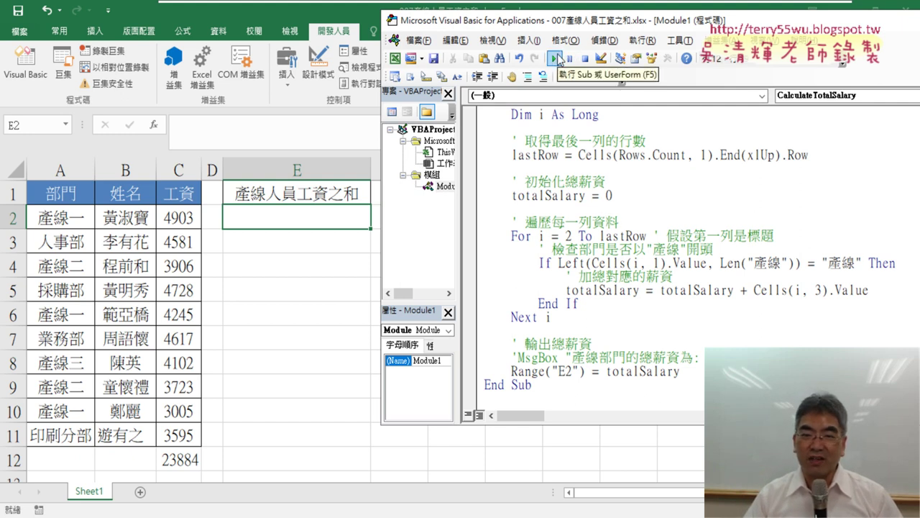
Run the revised macro with the Range("E2") = totalSalary line so E2 shows 23884
{"action": "mouse_move", "coordinate": [682, 371]}
{"action": "left_mouse_down"}
{"action": "mouse_move", "coordinate": [494, 369]}
{"action": "mouse_move", "coordinate": [512, 371]}
{"action": "left_mouse_up"}
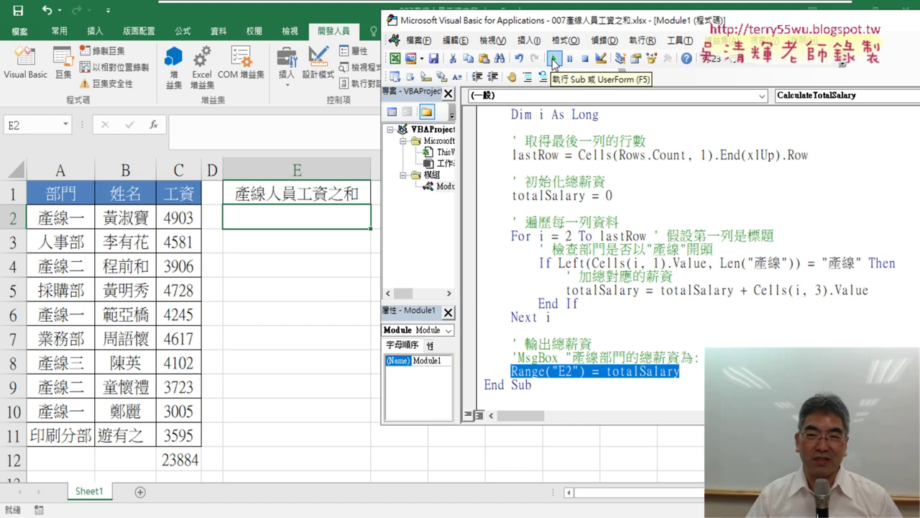
{"action": "left_click", "coordinate": [553, 60]}
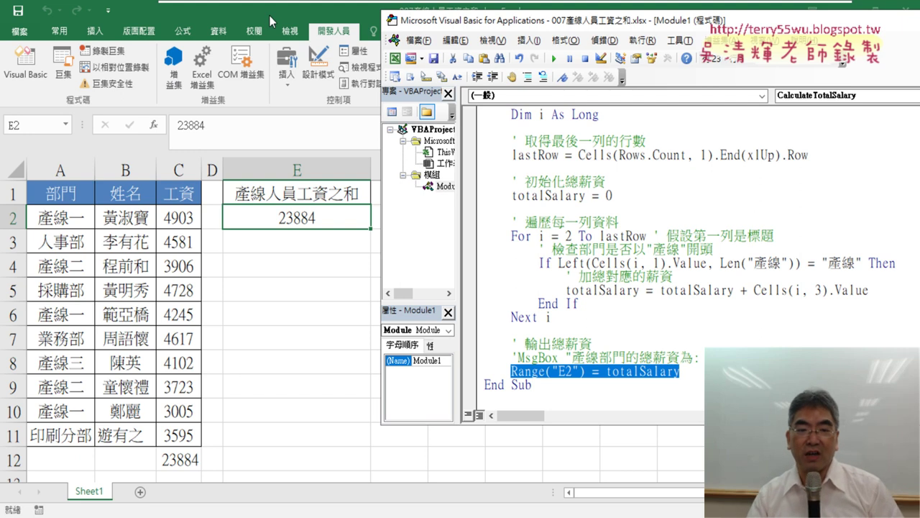
{"action": "key", "text": "alt+Tab"}
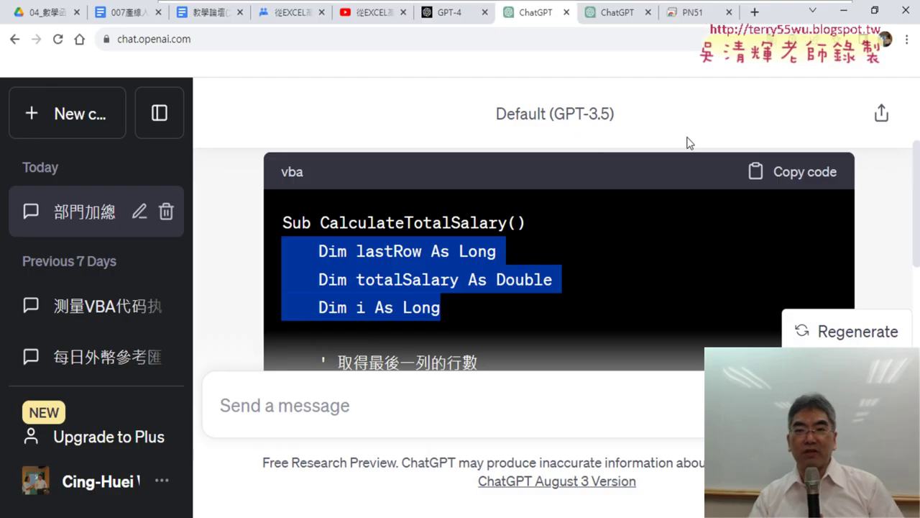
{"action": "left_click", "coordinate": [446, 19]}
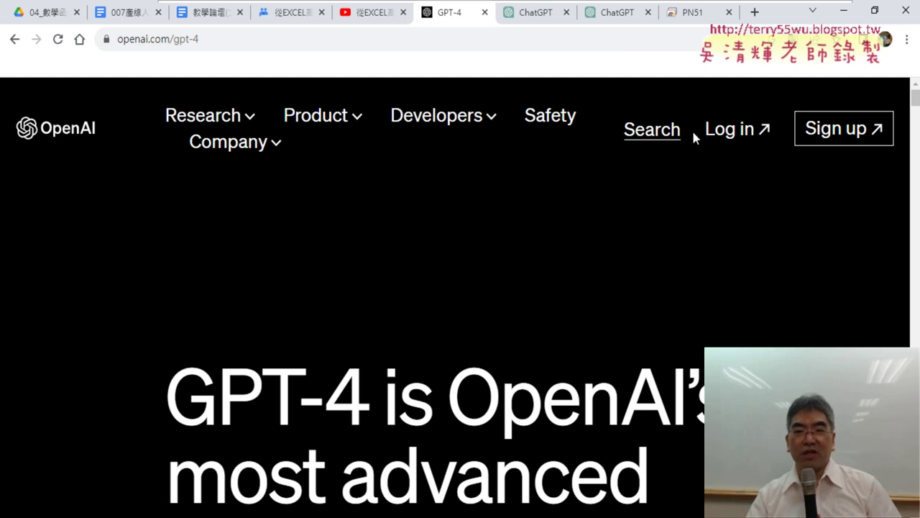
{"action": "left_click", "coordinate": [525, 12]}
{"action": "scroll", "coordinate": [691, 246], "scroll_direction": "up", "scroll_amount": 3}
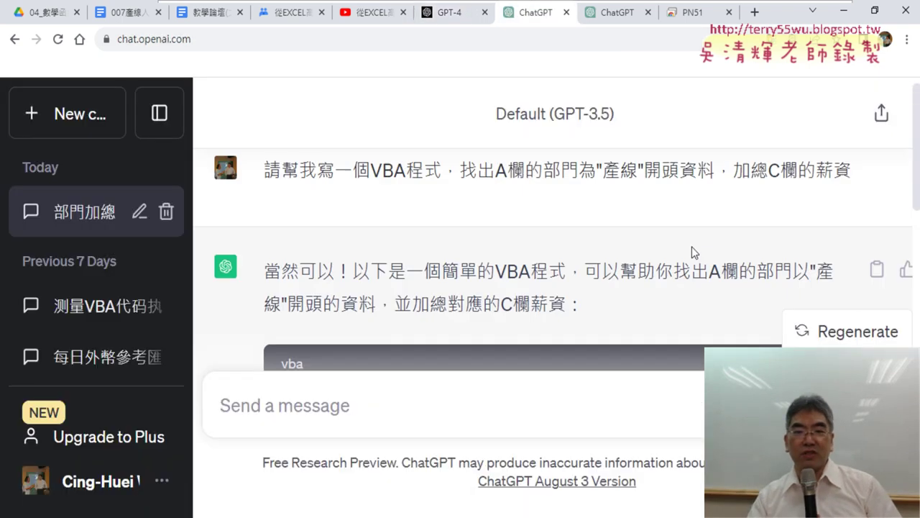
{"action": "left_click_drag", "start_coordinate": [266, 191], "coordinate": [853, 201]}
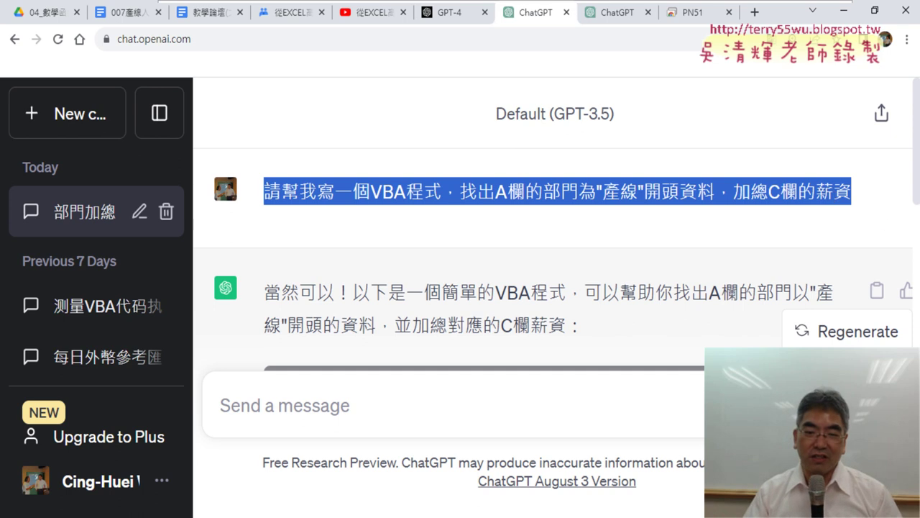
{"action": "mouse_move", "coordinate": [586, 517]}
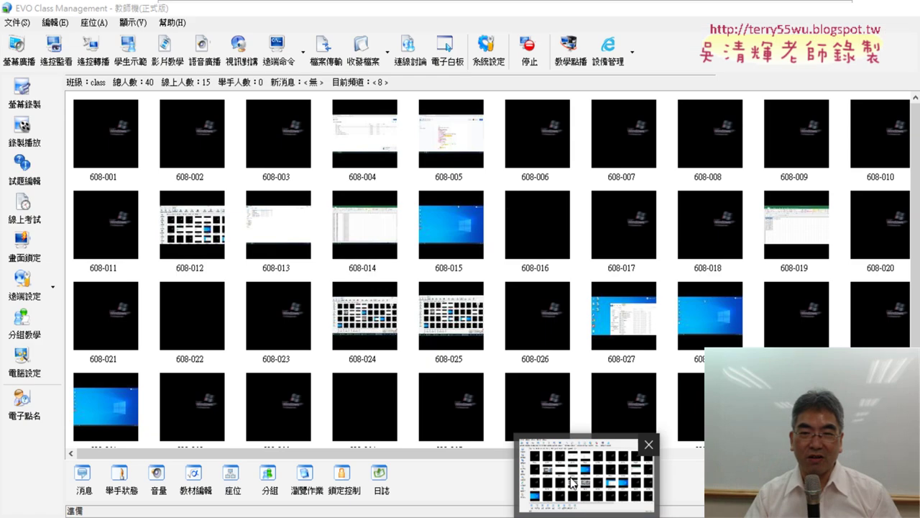
{"action": "left_click", "coordinate": [572, 491]}
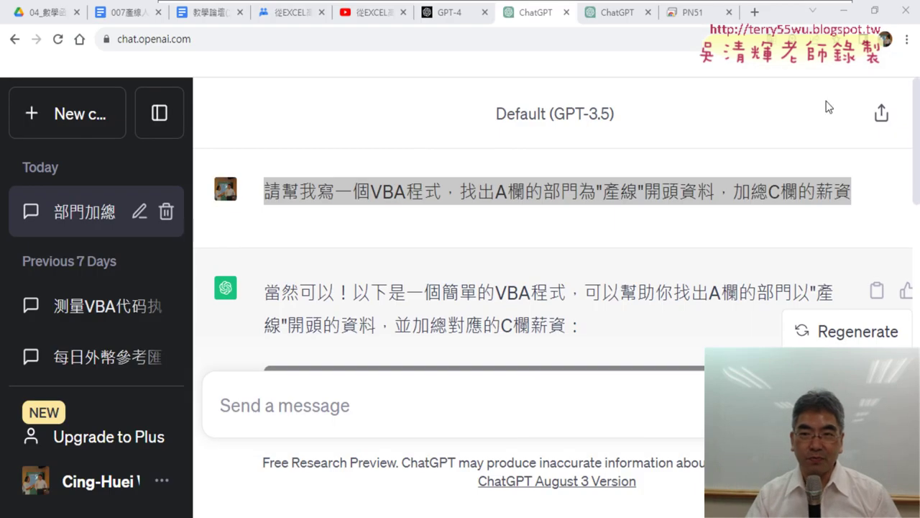
{"action": "left_click", "coordinate": [844, 11]}
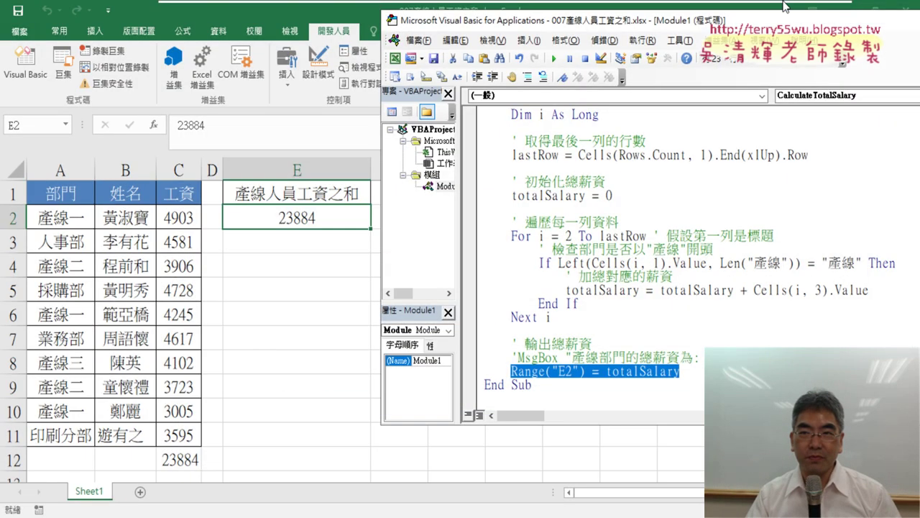